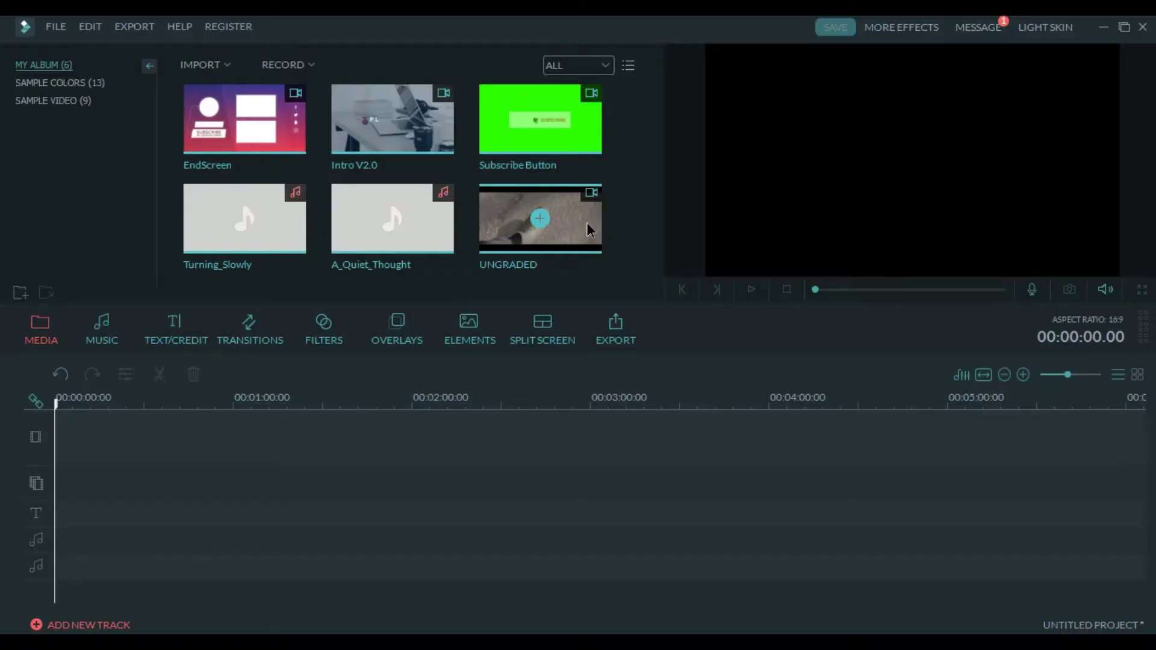
- Place the UNGRADED road clip on the first video track starting at 00:00
left_click_drag(515, 307, 84, 456)
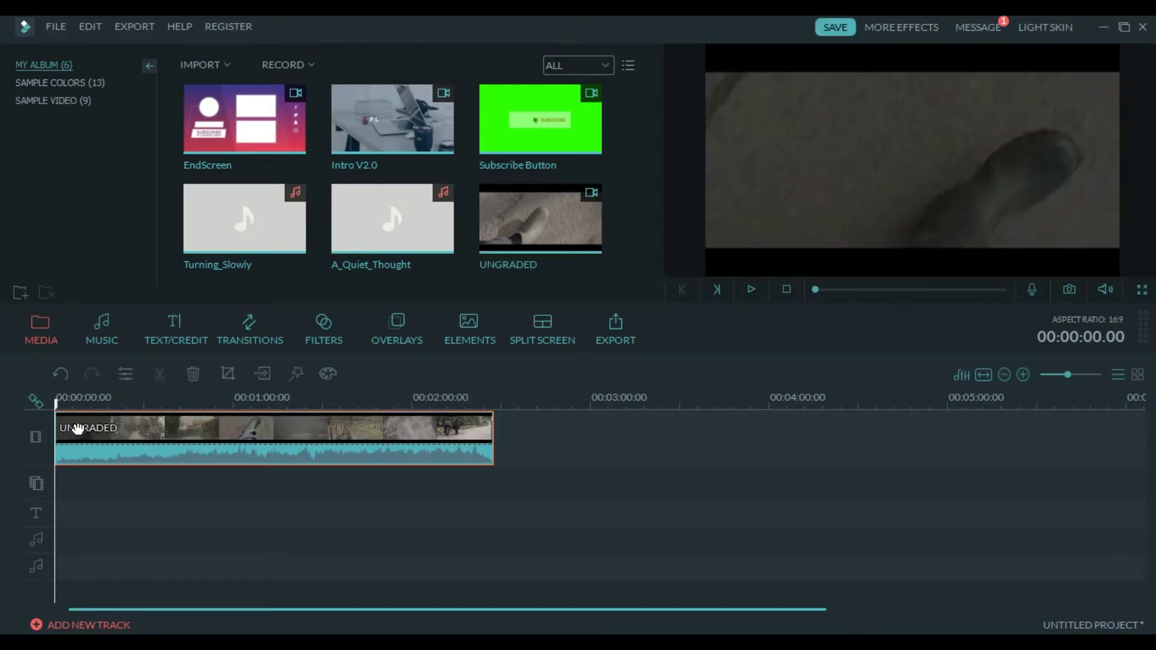
right_click(84, 430)
left_click(120, 354)
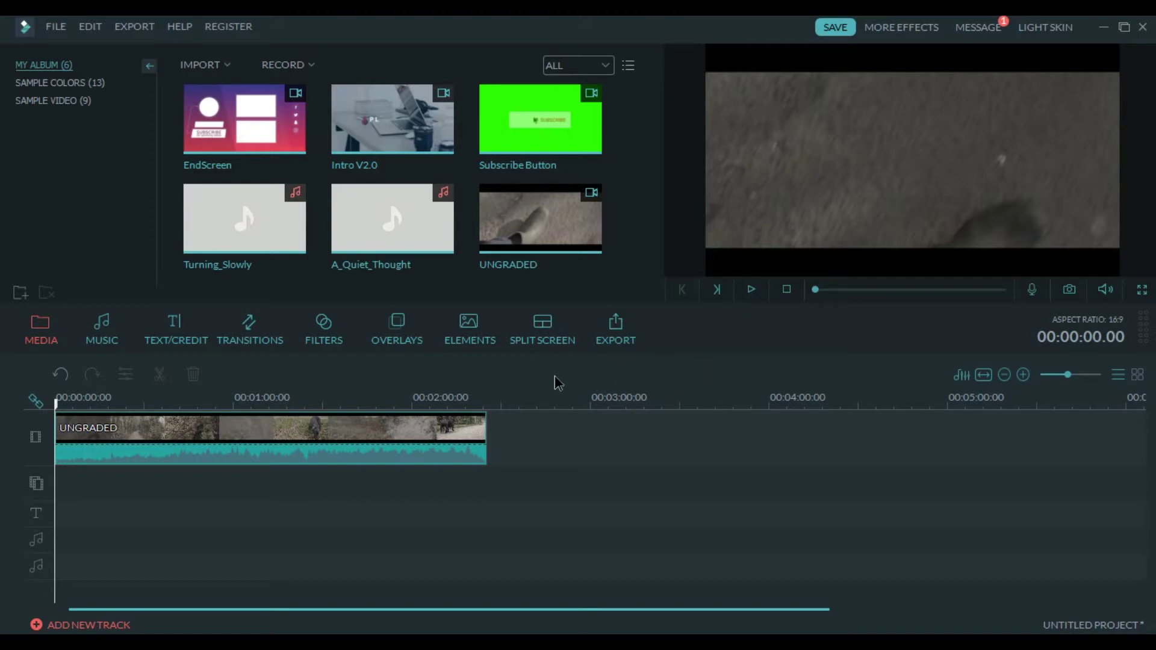
- Drag the Wreath Title template from Titles to the start of the text track and select it
left_click(176, 337)
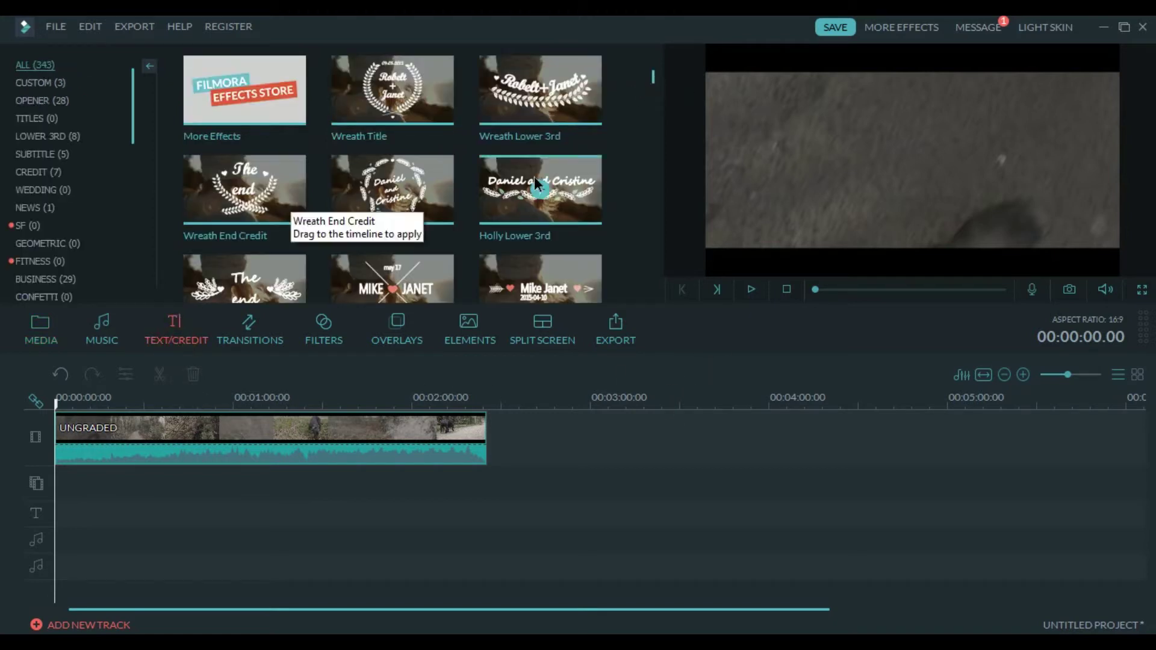
left_click_drag(654, 82, 658, 101)
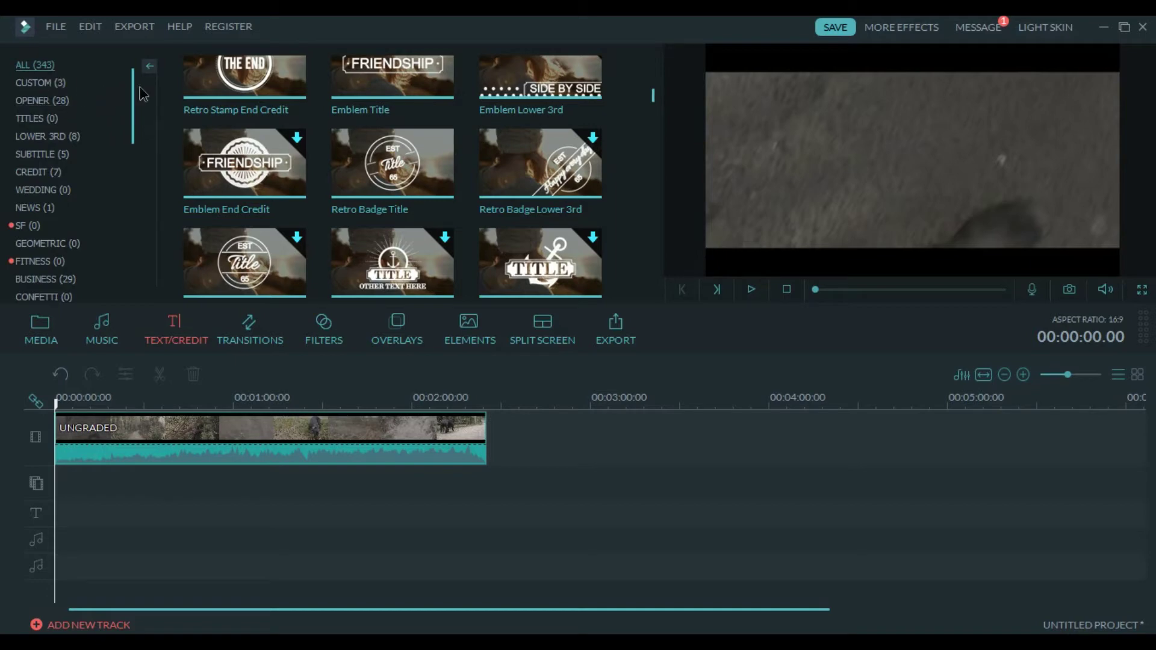
left_click_drag(653, 99, 656, 59)
left_click(424, 100)
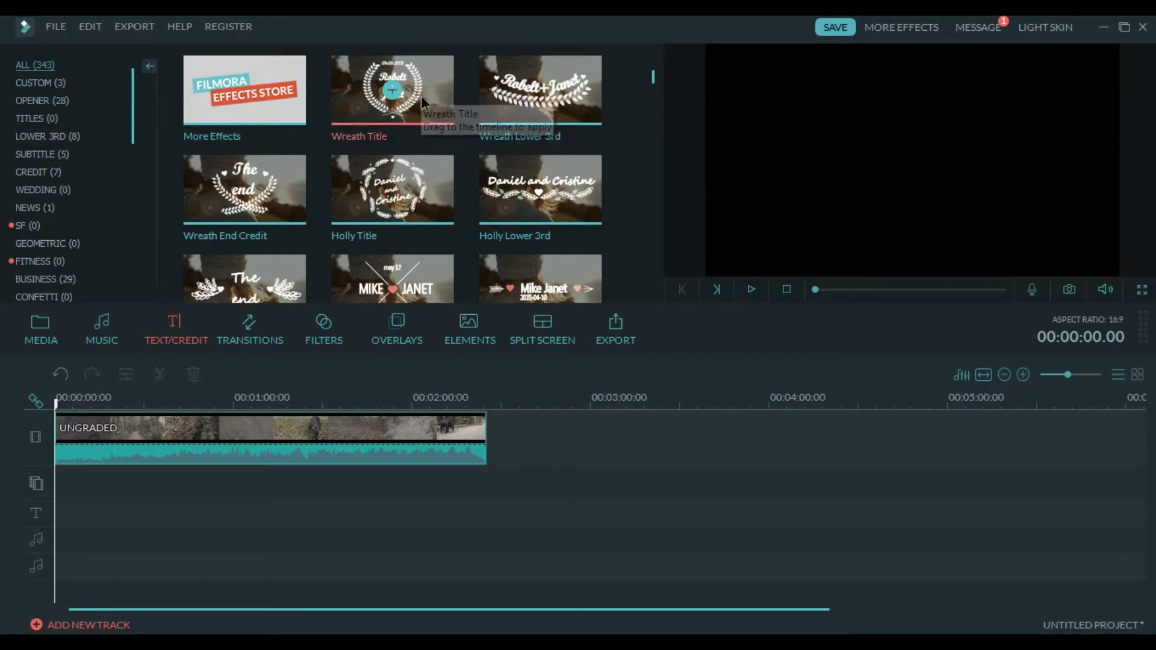
left_click_drag(425, 100, 55, 507)
left_click(62, 516)
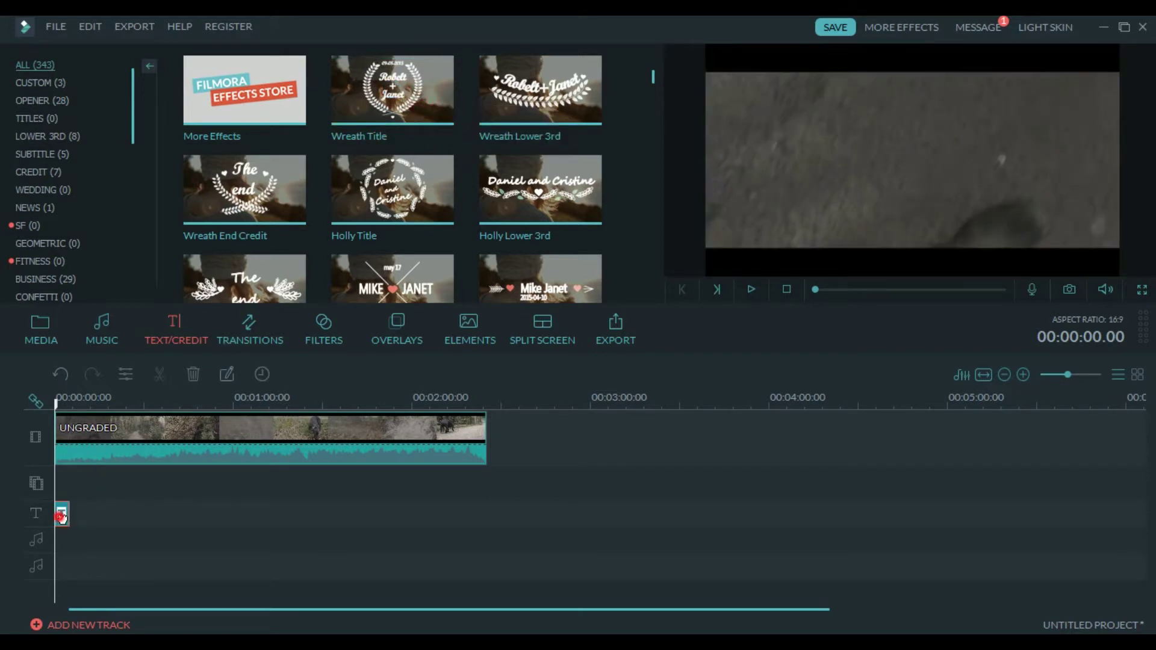
- Open the title in Advanced Text Edit and delete its wreath image layer
double_click(62, 515)
left_click(548, 340)
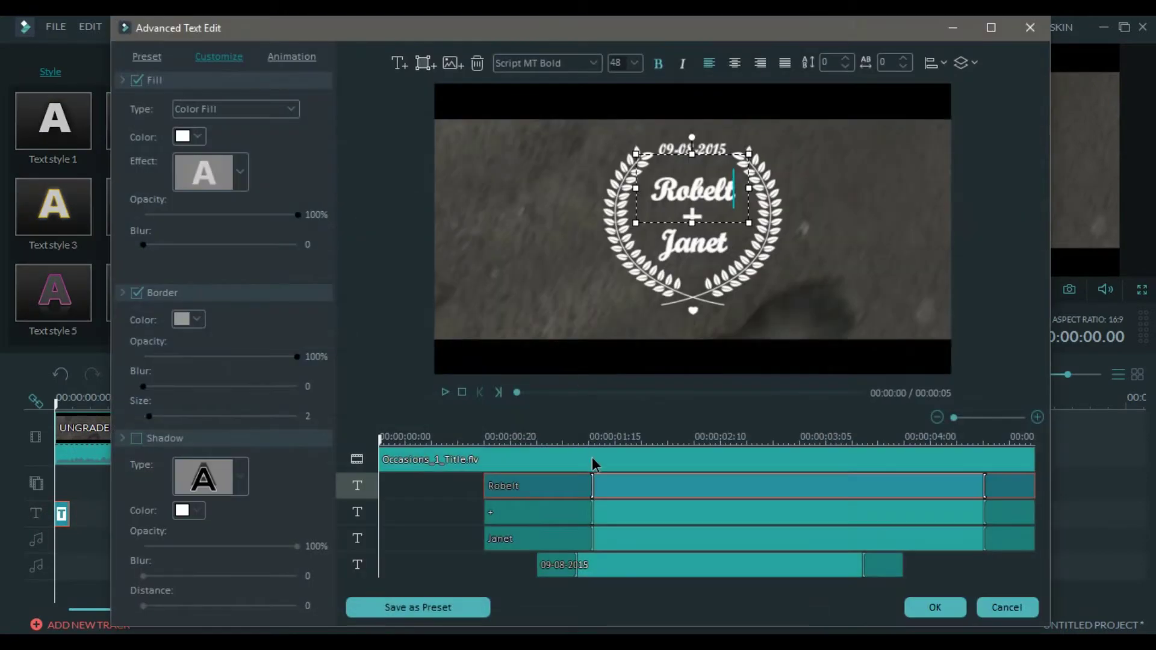
left_click(595, 460)
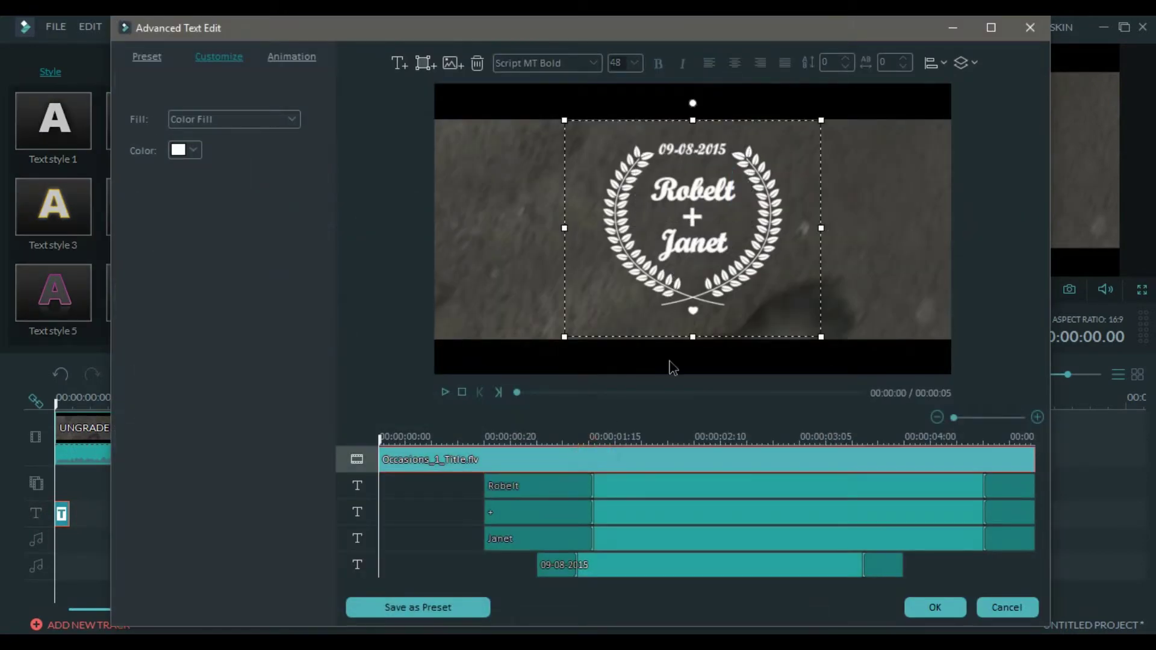
key("Delete")
- Delete the two name layers, the plus sign and the date text layers
left_click(634, 462)
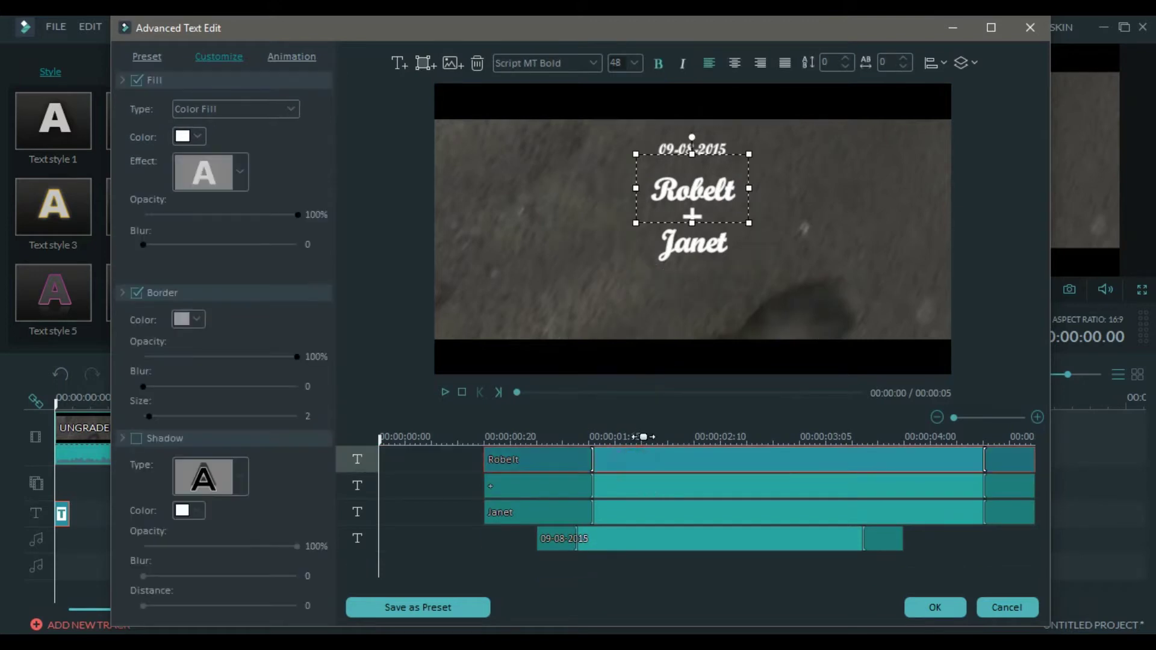
key("Delete")
left_click(636, 468)
key("Delete")
left_click(639, 470)
key("Delete")
left_click(641, 474)
key("Delete")
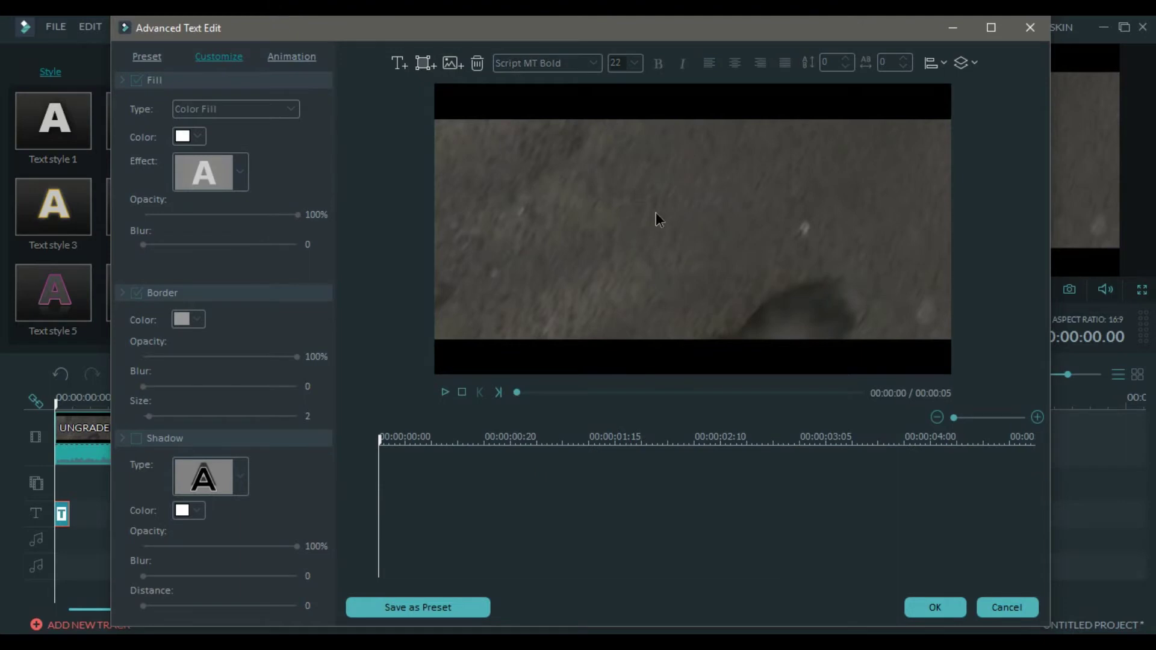
- Add a new text box and replace its TEXT HERE placeholder with 'Sample'
left_click(398, 64)
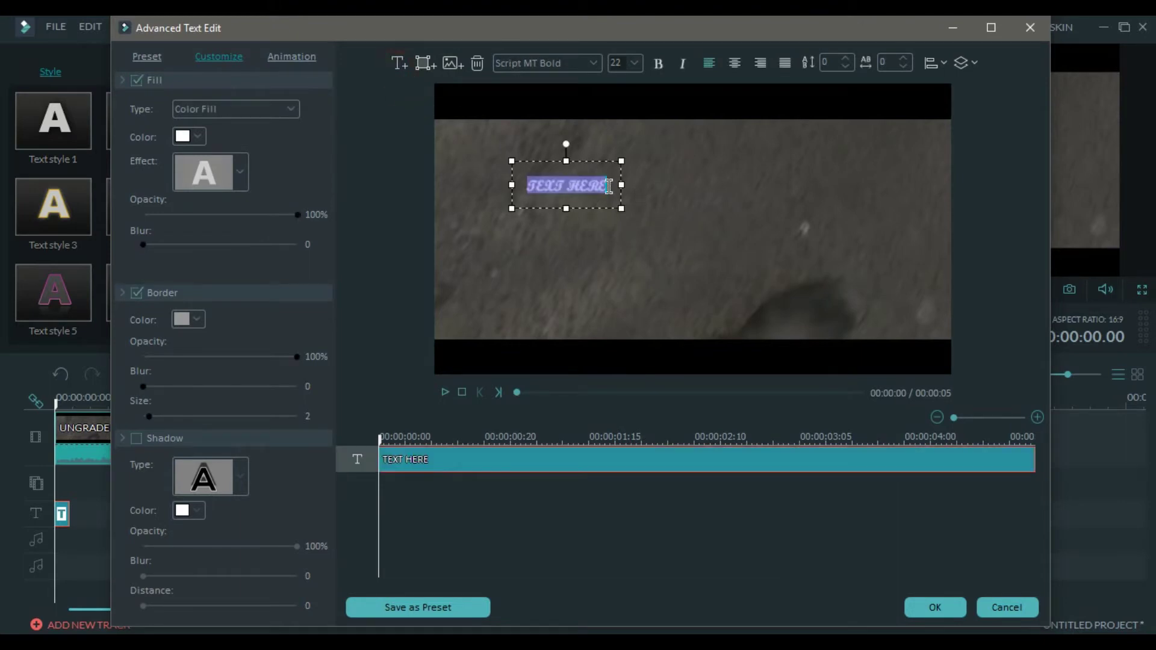
left_click(608, 187)
left_click_drag(529, 187, 605, 187)
key("BackSpace")
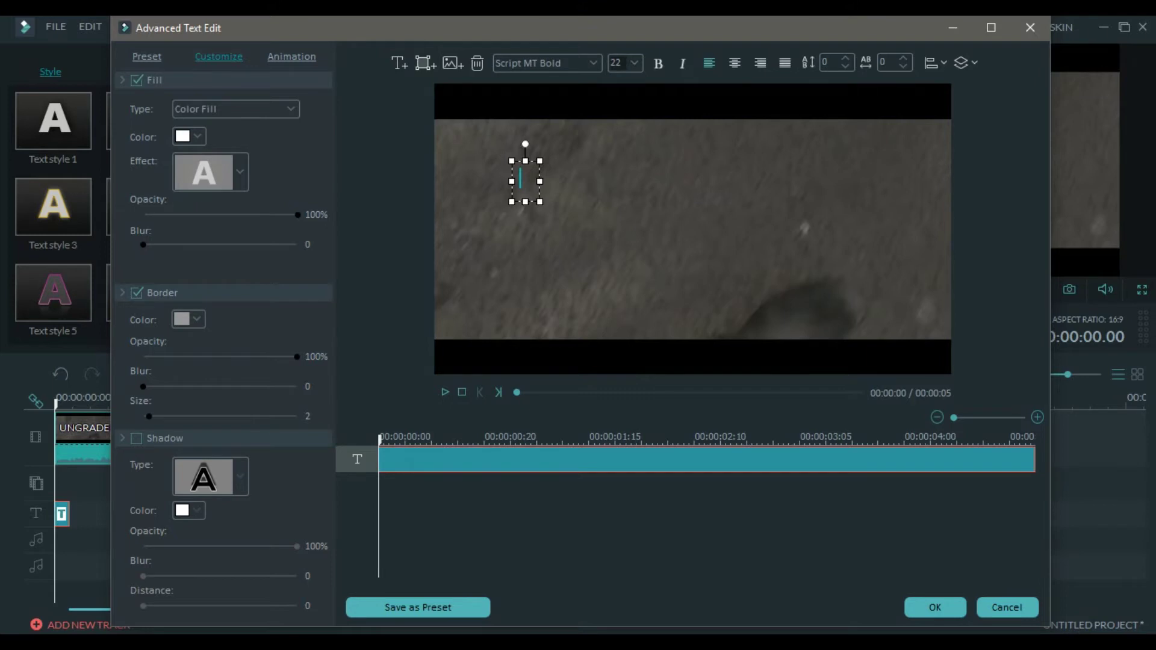
type("Sample")
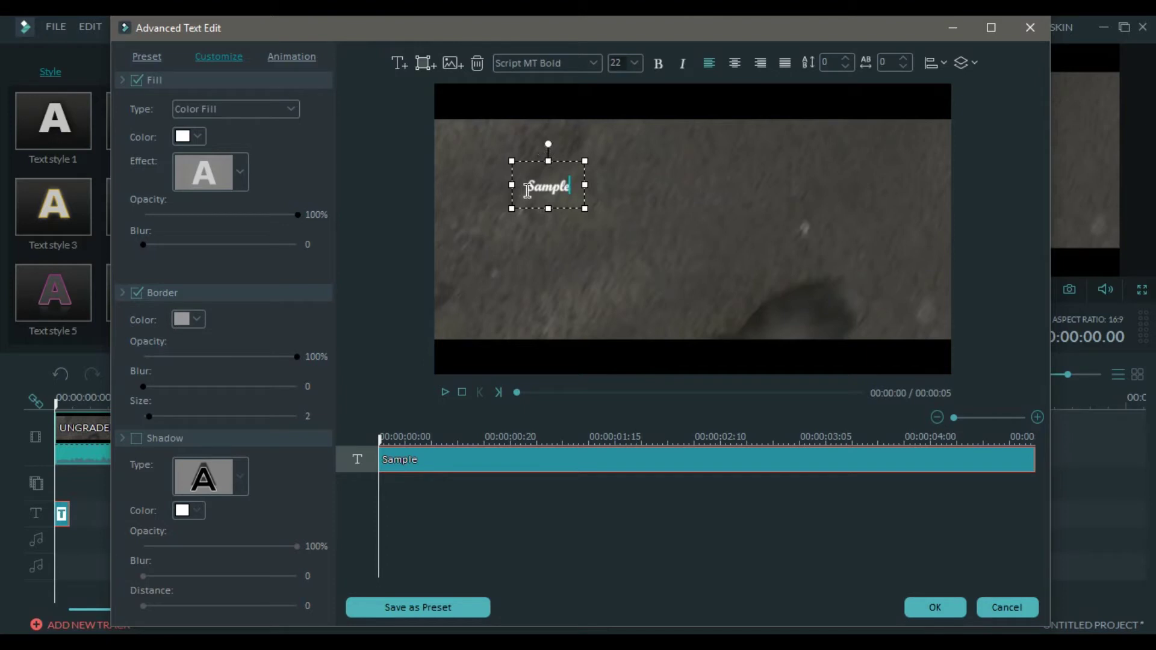
- Set the 'Sample' text in the Raleway Thin font
left_click_drag(528, 191, 575, 192)
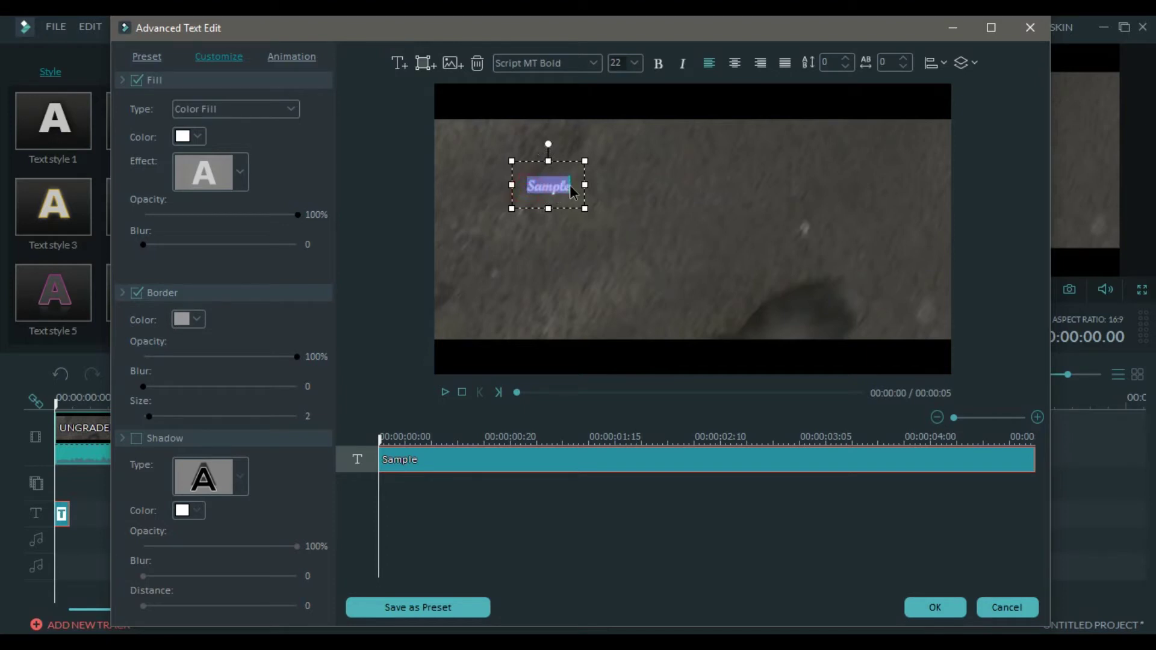
left_click(595, 64)
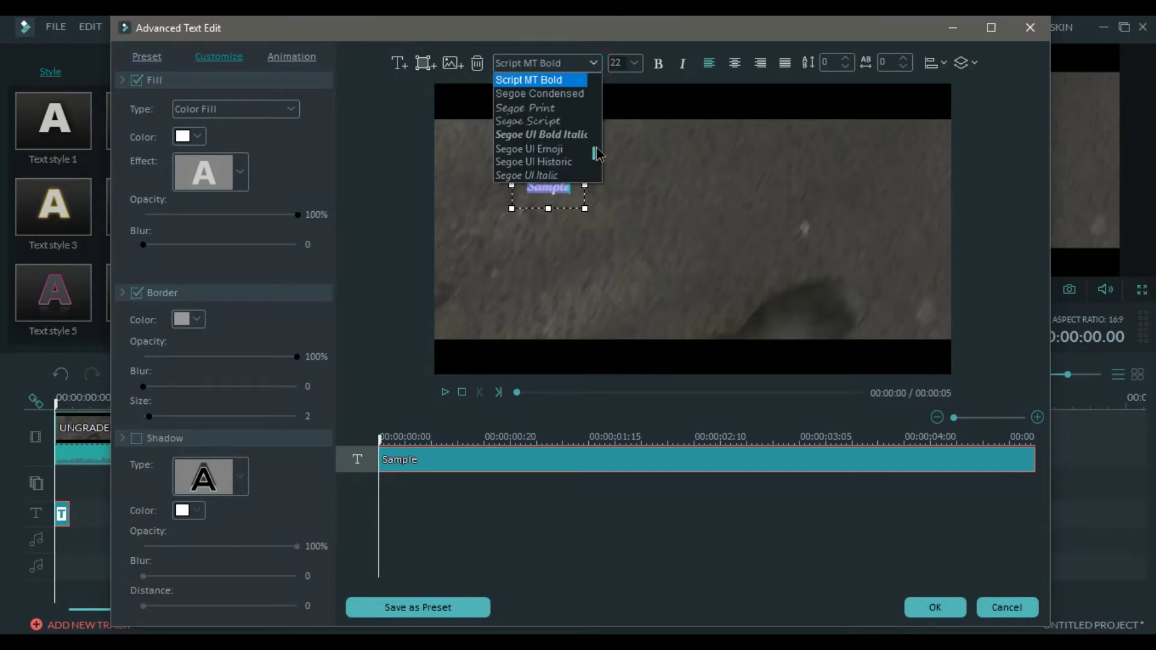
left_click_drag(595, 148, 594, 139)
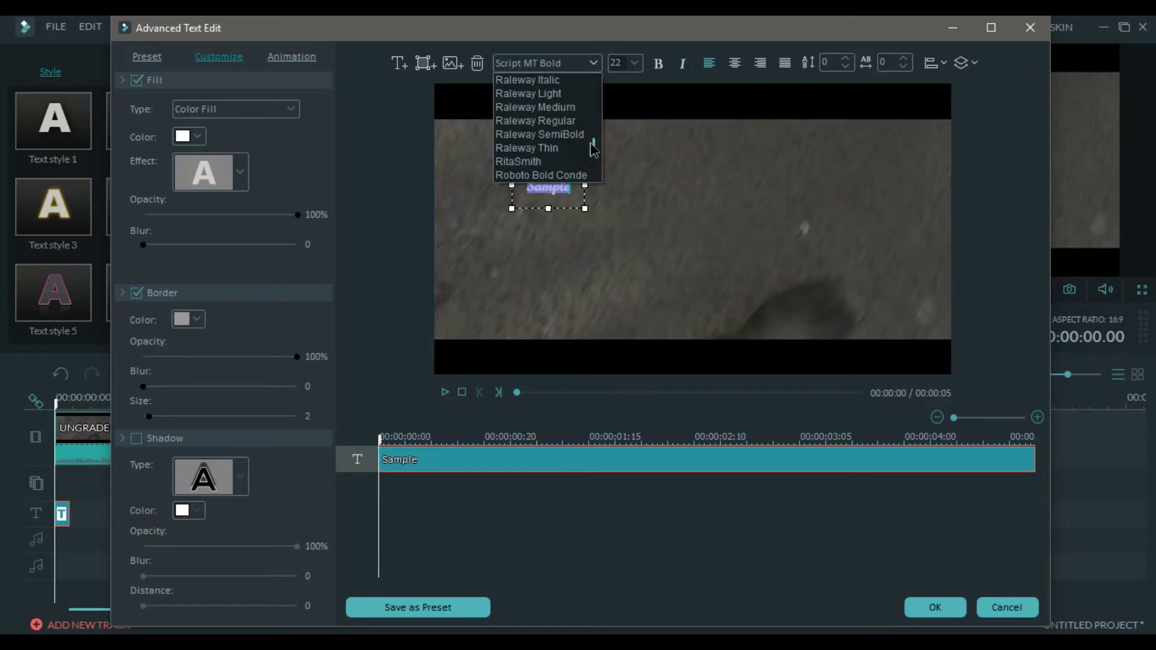
left_click(572, 149)
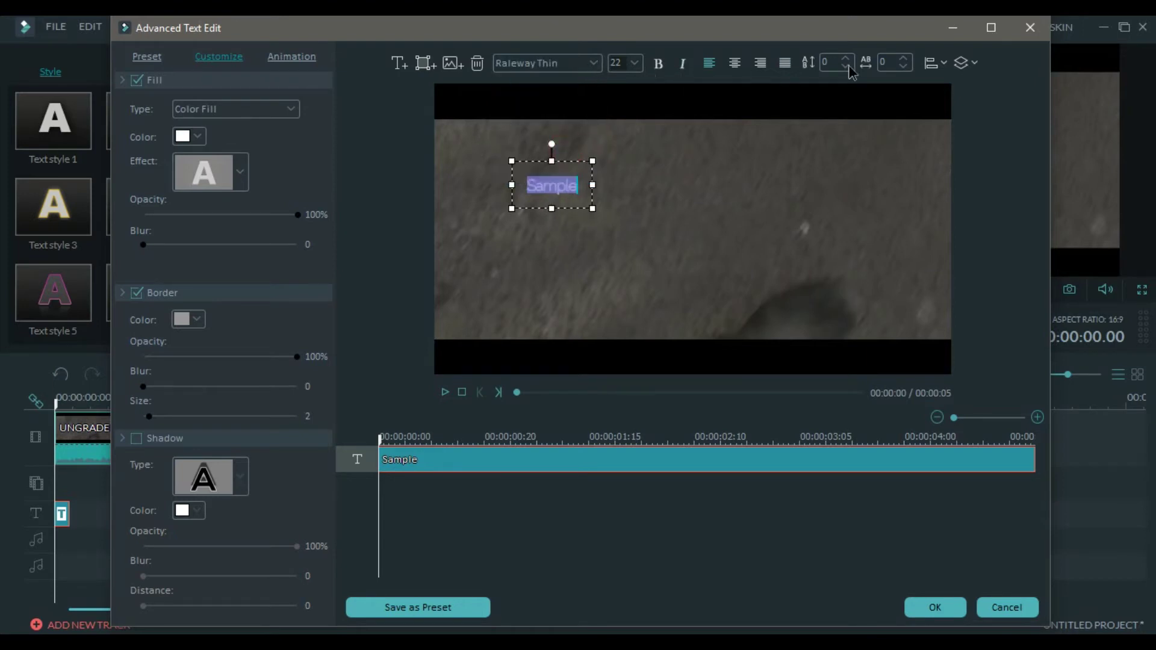
- Make the text 48 point with letter spacing 8 and retype it as SAMPLE
left_click(635, 62)
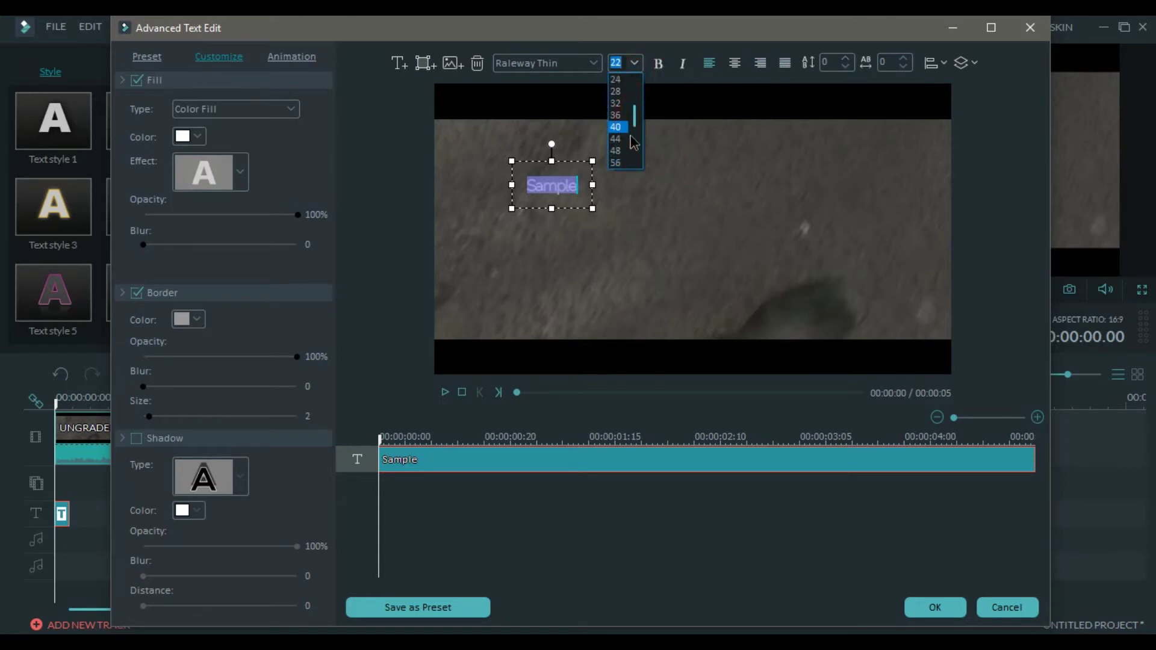
left_click(617, 150)
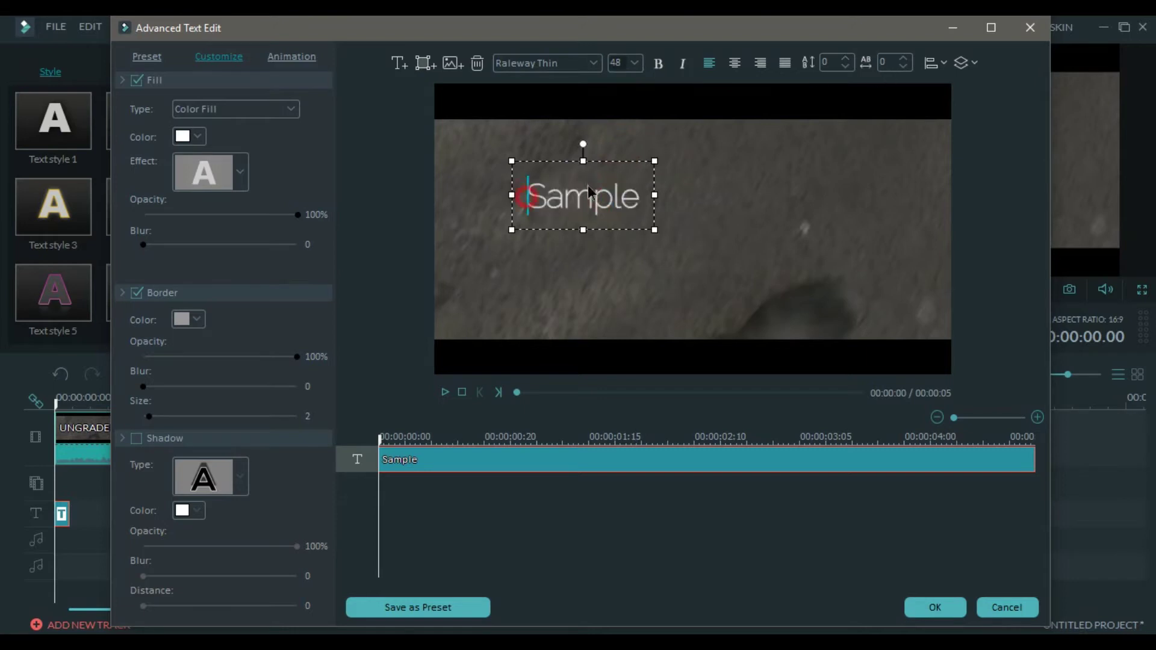
left_click(903, 57)
left_click(640, 206)
left_click_drag(677, 196, 550, 206)
key("BackSpace")
type("AMP")
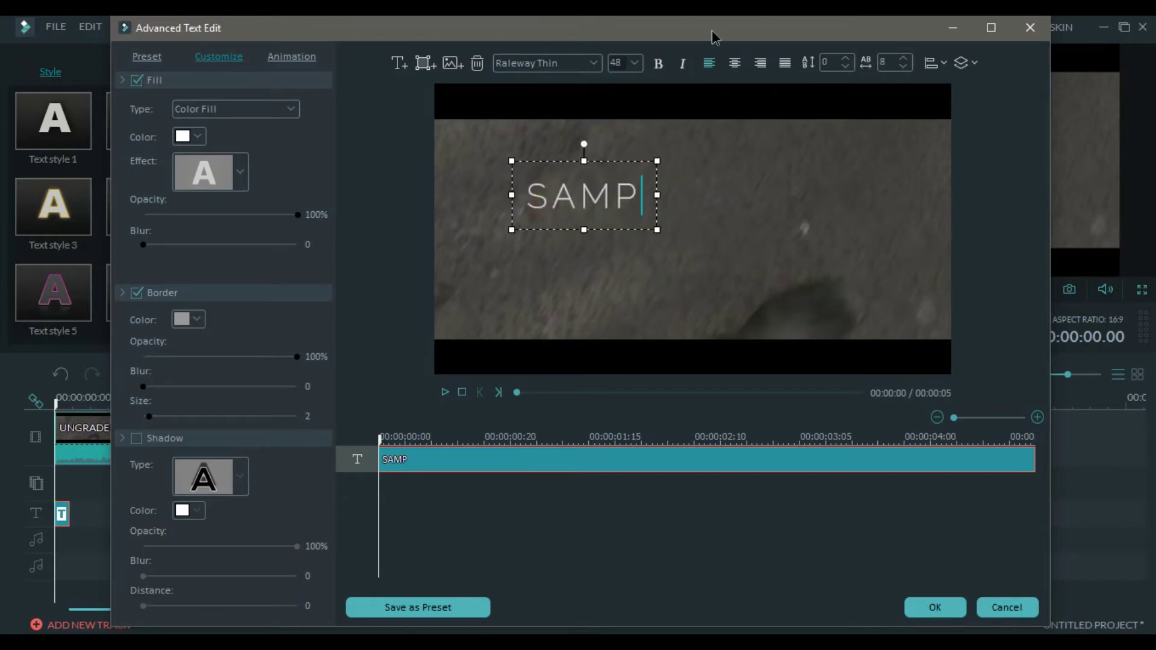
type("LE")
- Resize SAMPLE to 44 point and centre it in the frame
left_click(658, 63)
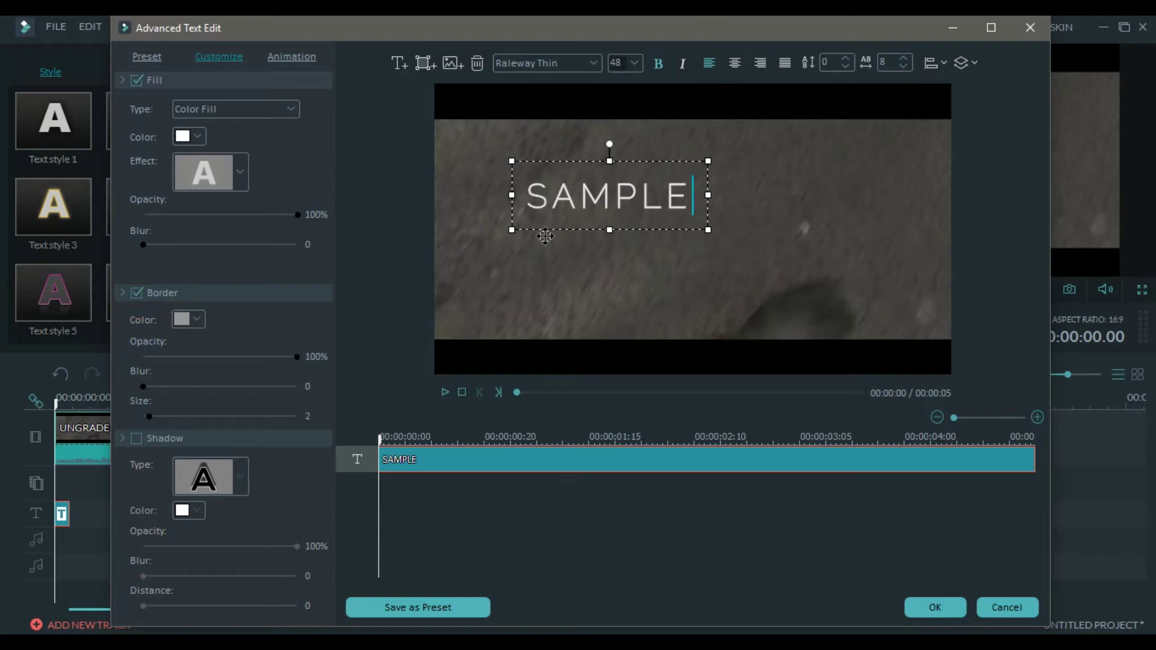
left_click_drag(563, 235, 646, 270)
left_click(640, 68)
left_click(620, 77)
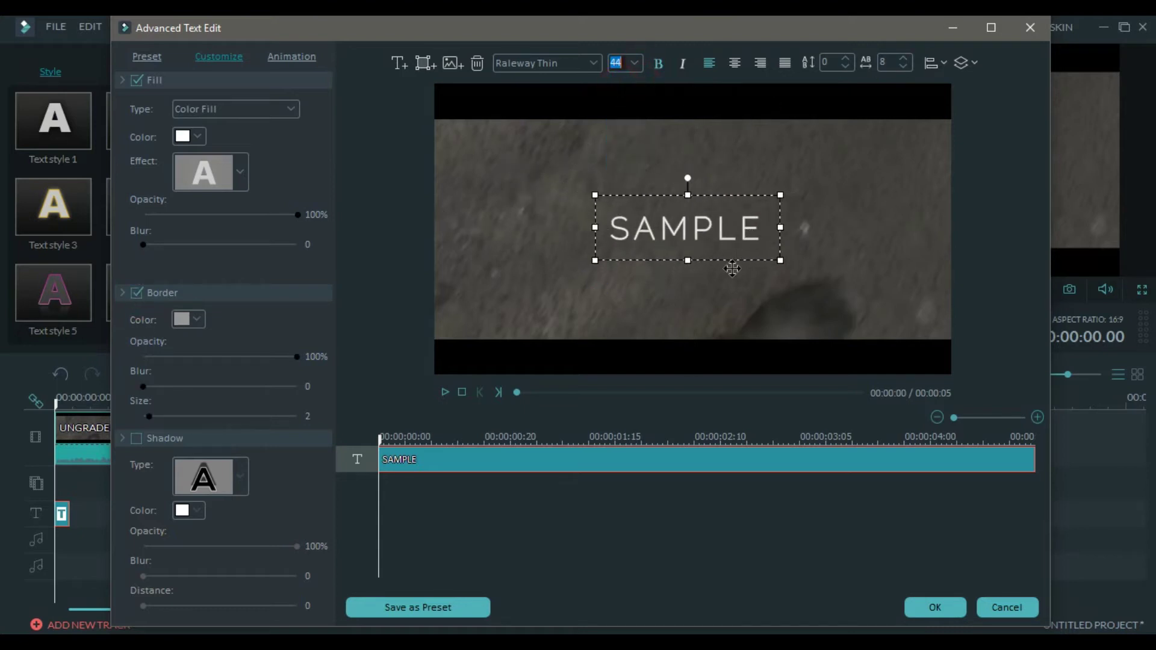
left_click_drag(733, 267, 738, 263)
- Close the advanced editor and play back the opening to check the centred SAMPLE title
left_click(933, 609)
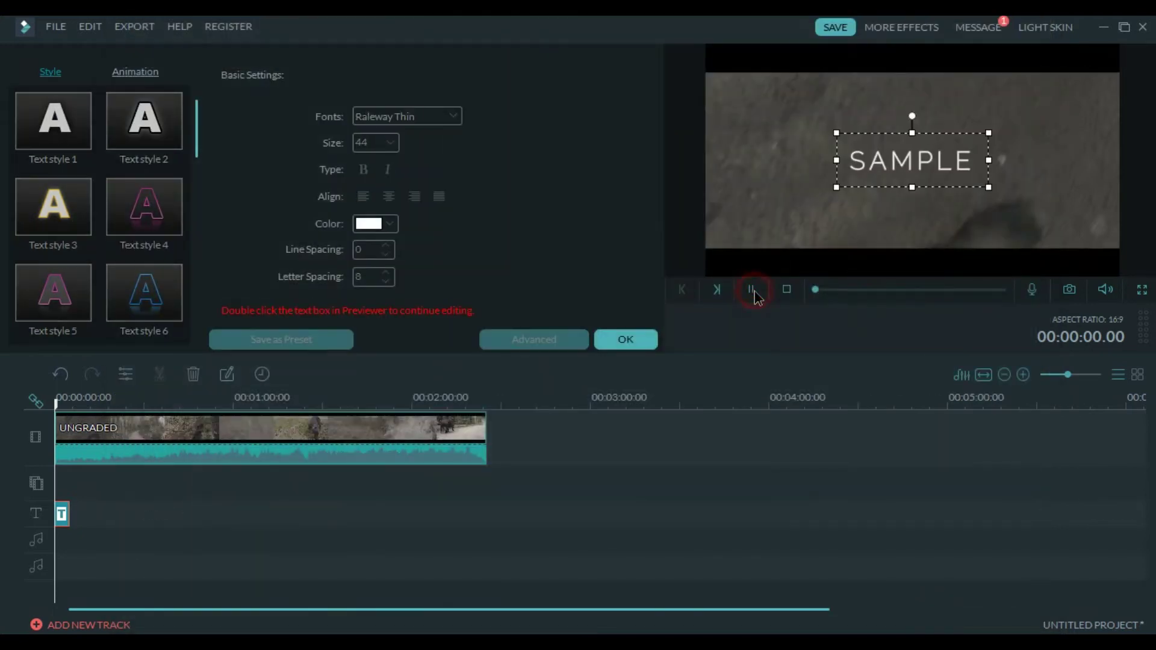
left_click(753, 290)
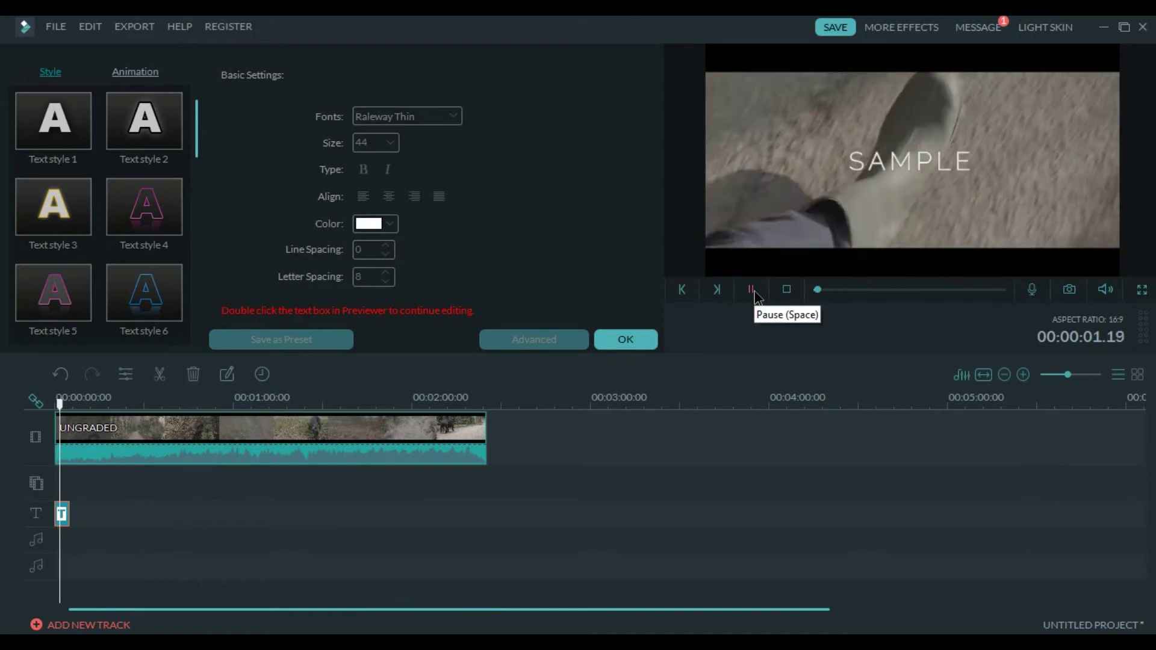
left_click(754, 293)
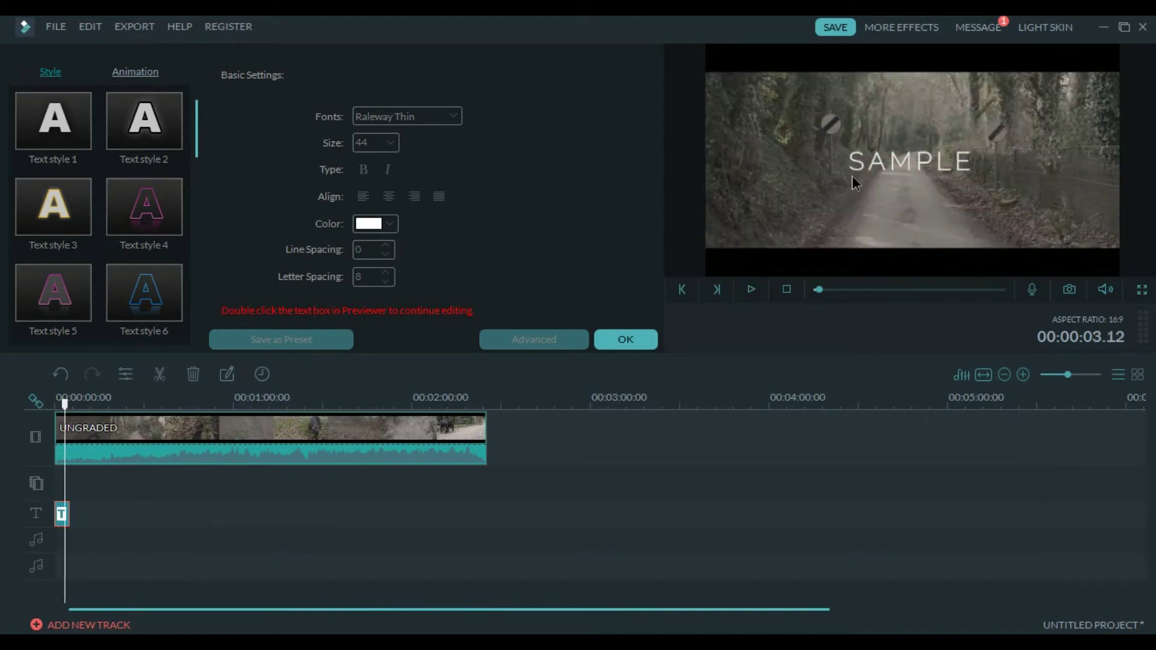
- Confirm the title settings, then select the UNGRADED clip with the playhead at 6 seconds
left_click(652, 347)
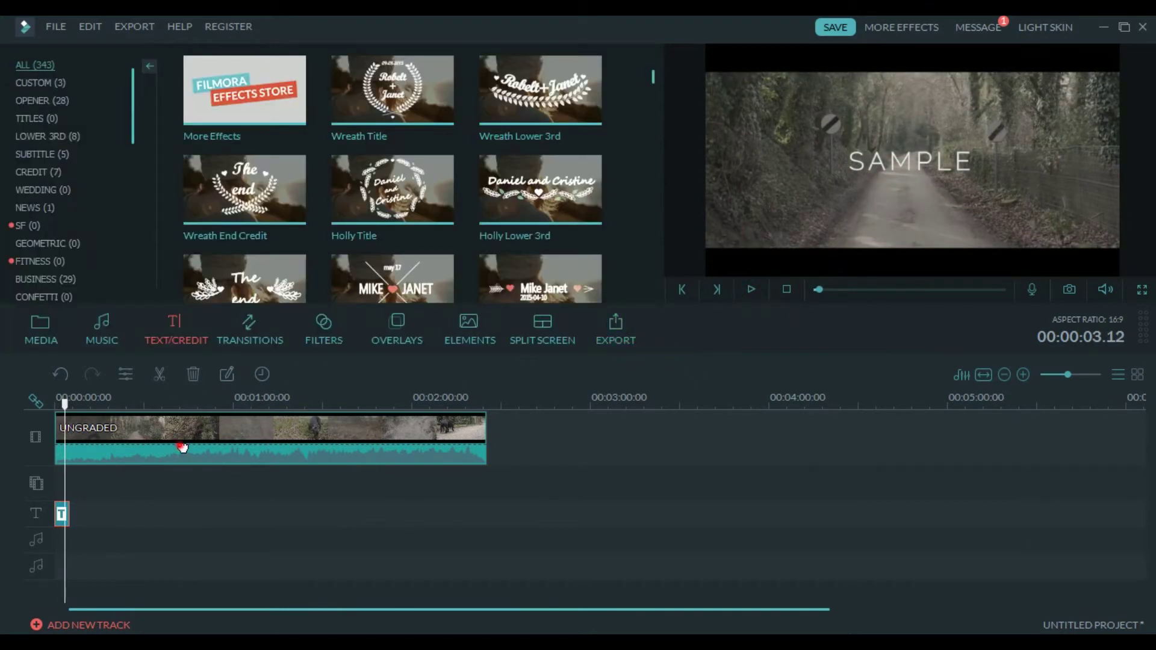
left_click(183, 449)
left_click(72, 400)
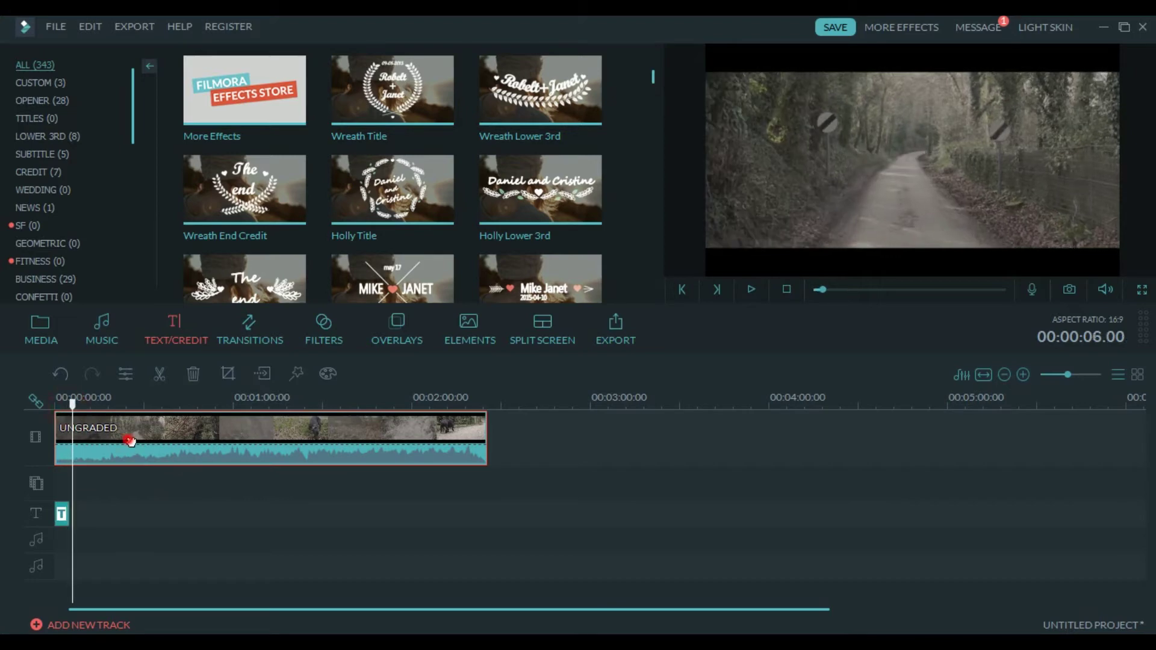
- Open the UNGRADED clip's video settings and choose the M31 - Rec.709 3D LUT
double_click(129, 443)
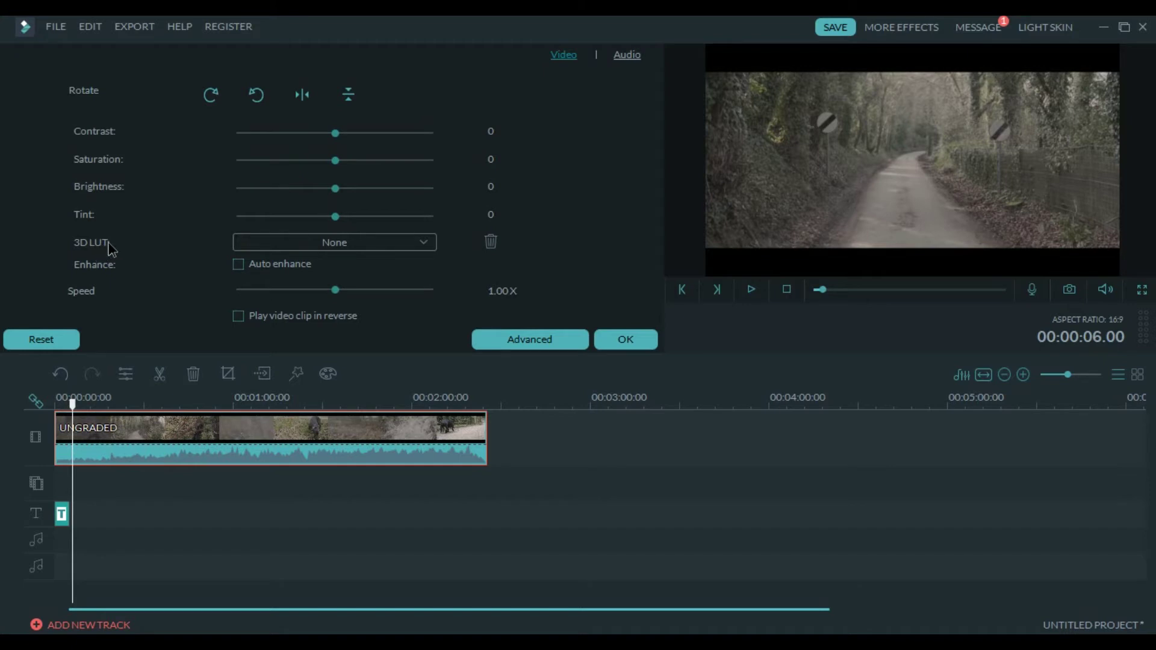
left_click(371, 243)
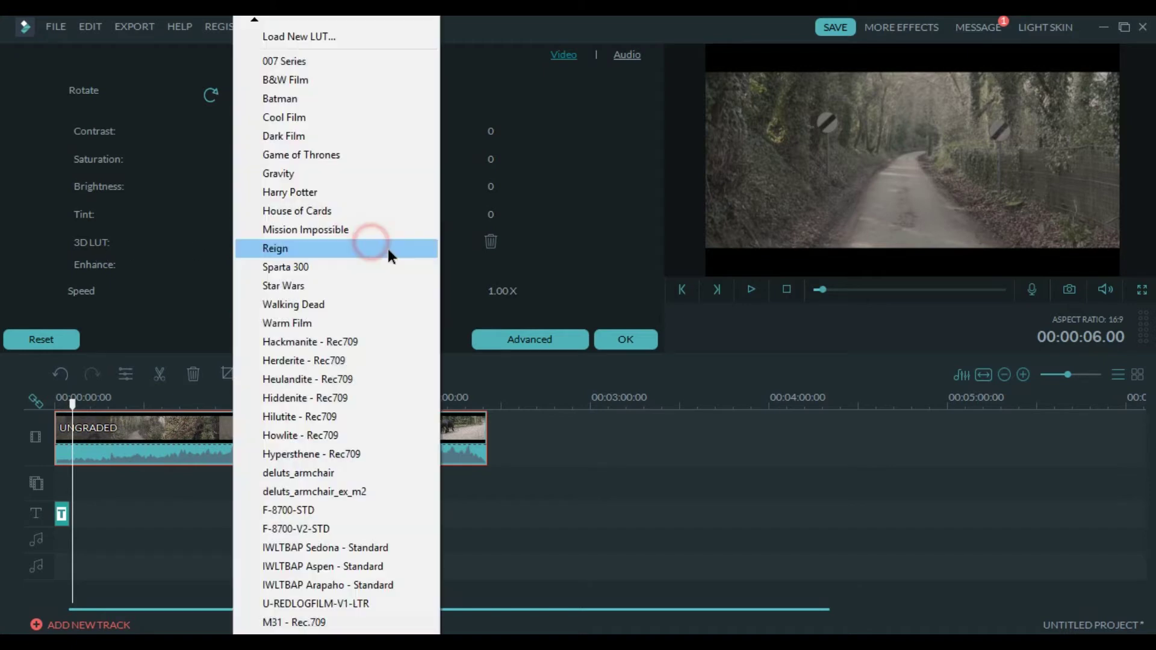
left_click(341, 622)
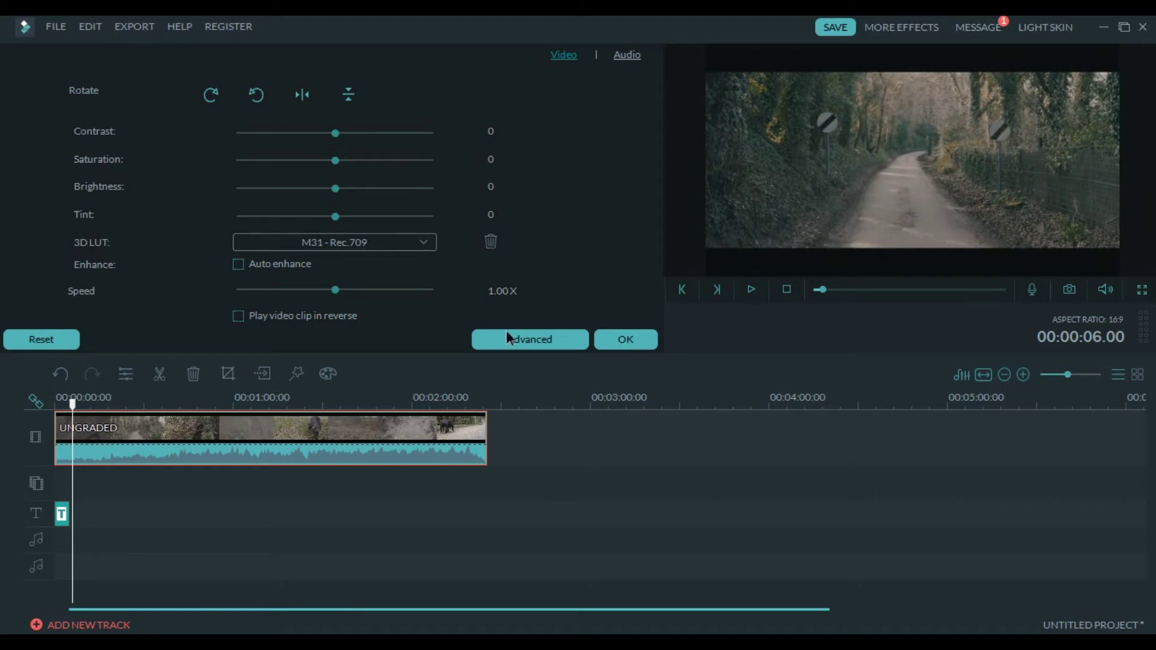
- In Advanced Color Tuning, set white-balance temperature to -1 and expand the Color section
left_click(533, 339)
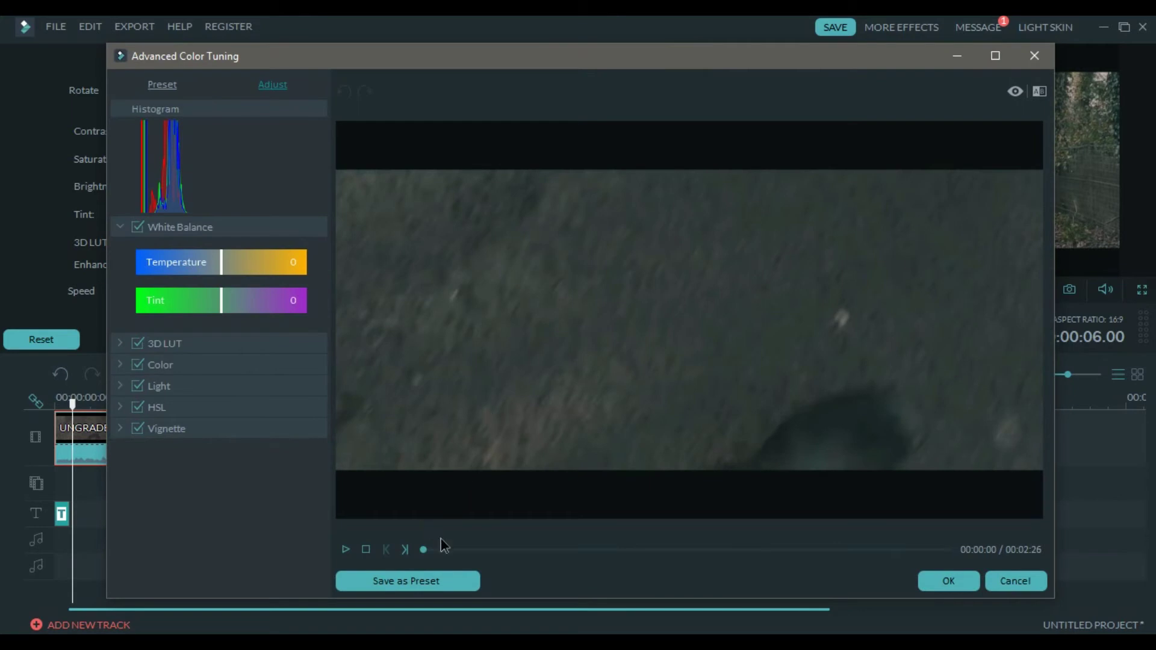
left_click(450, 549)
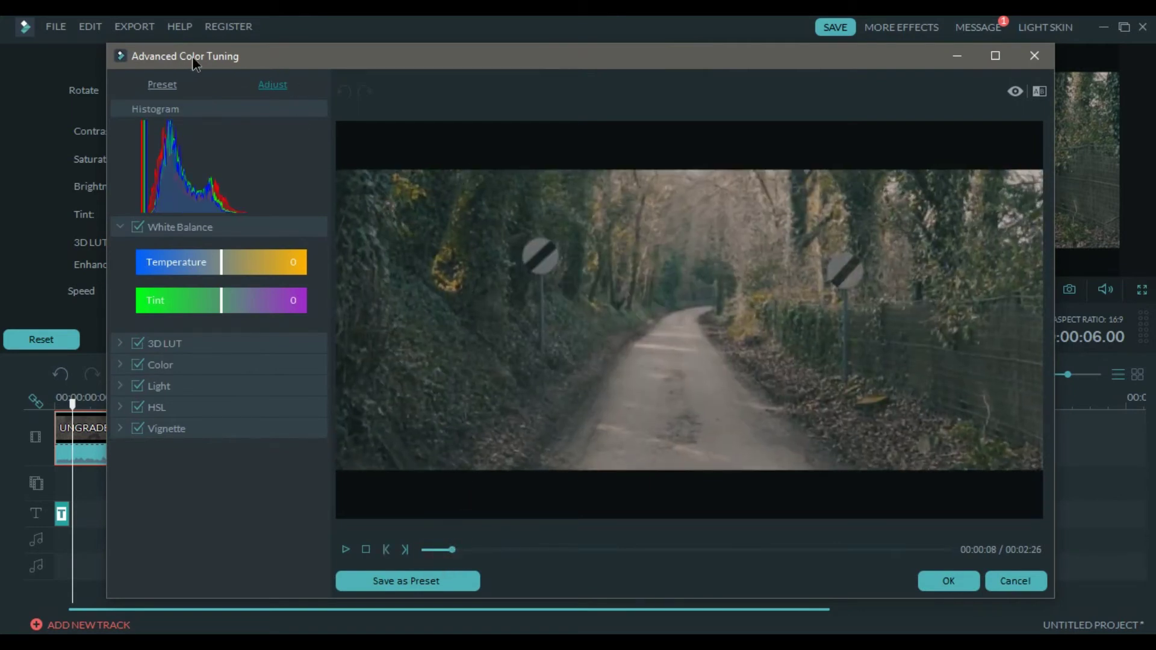
left_click(222, 274)
left_click_drag(221, 272, 221, 272)
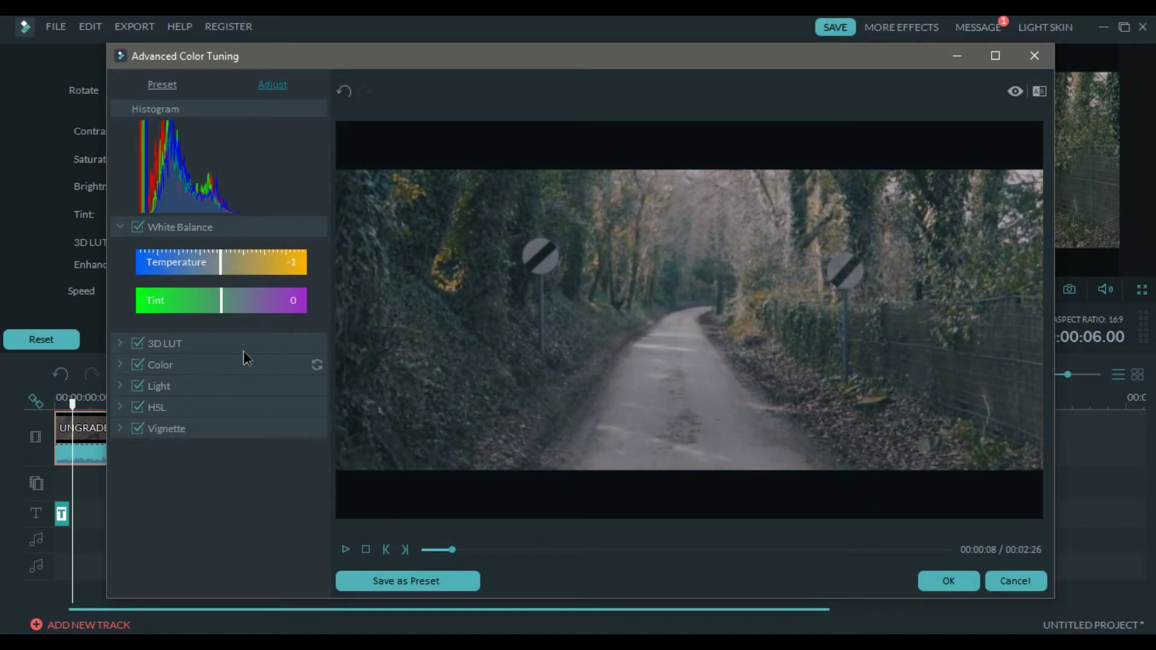
left_click(215, 364)
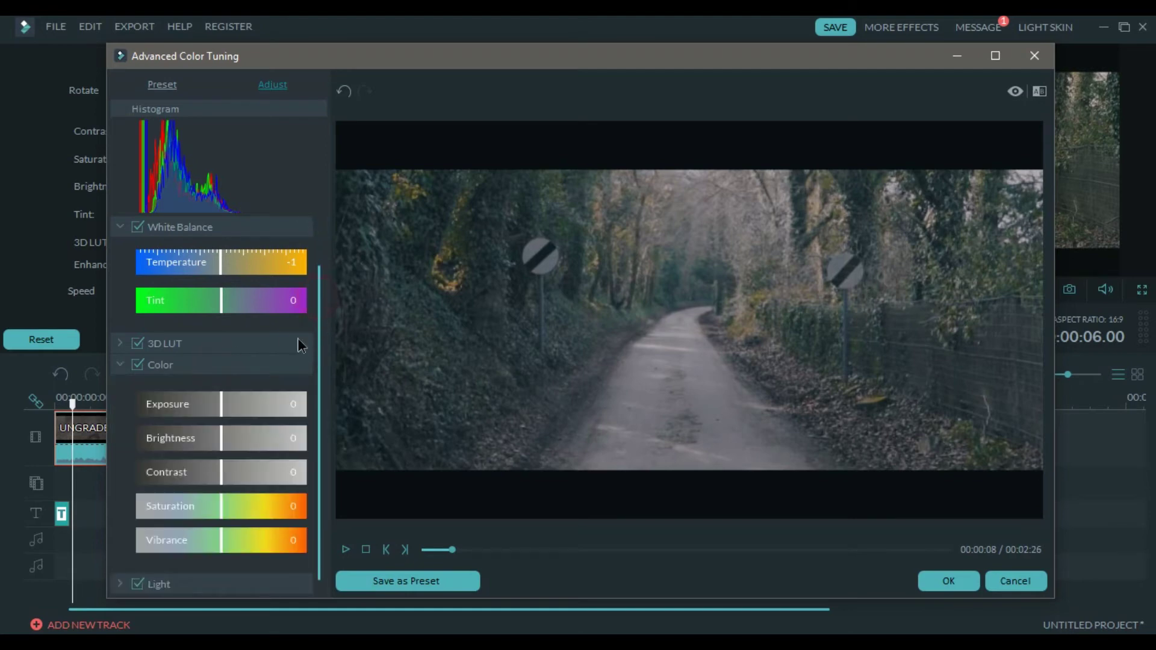
- Set Contrast to 58 and Saturation to 22 in the Color adjustments
scroll(267, 327, "down", 1)
left_click(237, 306)
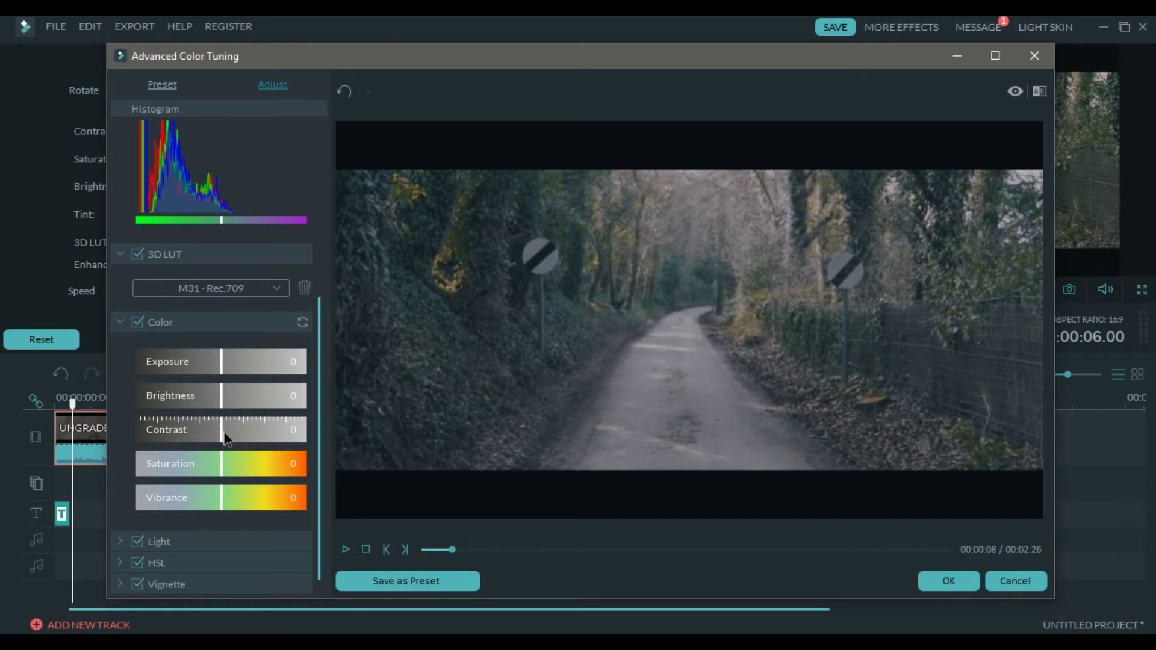
left_click_drag(223, 434, 272, 436)
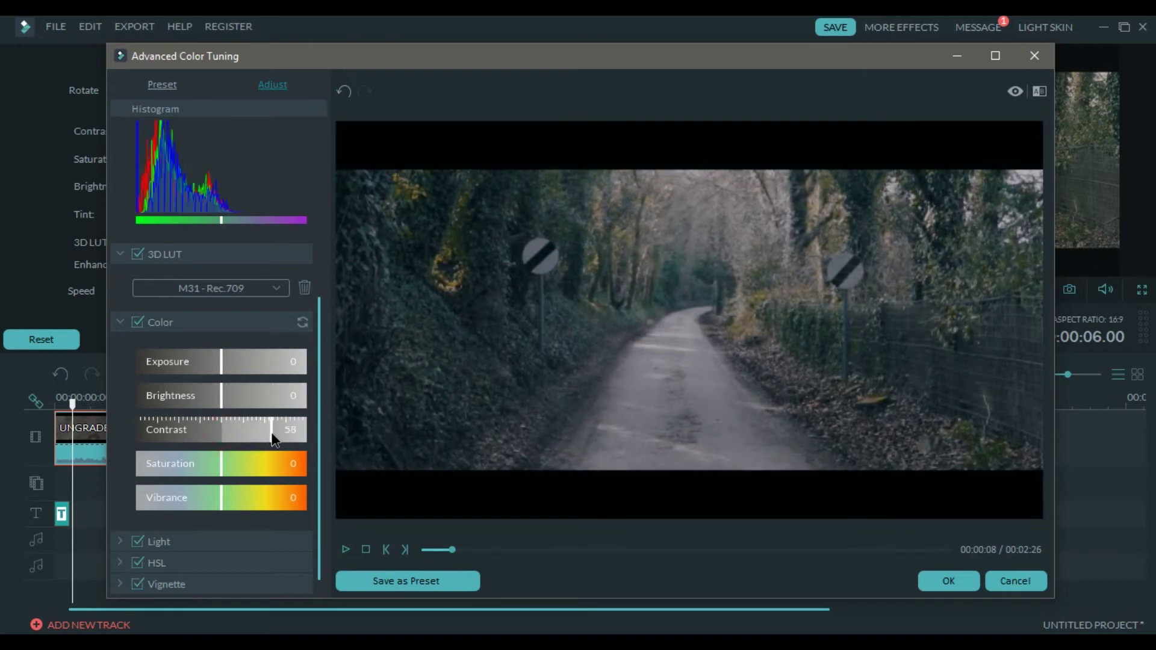
left_click_drag(222, 469, 241, 467)
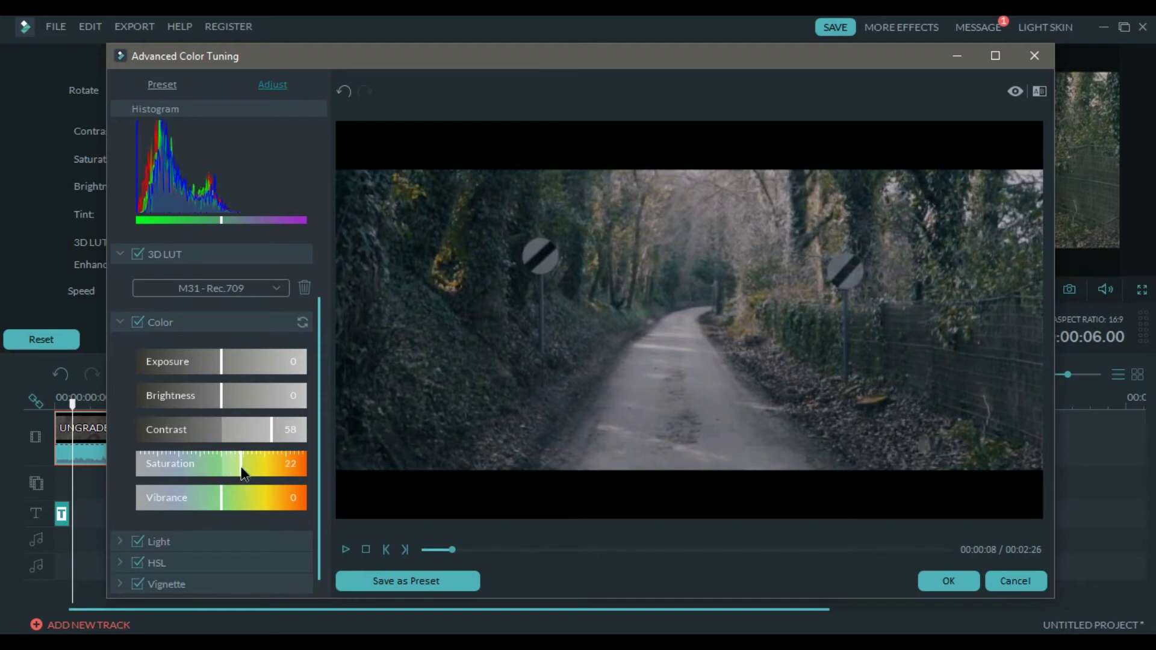
- Set the green HSL saturation to -22 and hue to -11, then confirm both settings panels
left_click(216, 566)
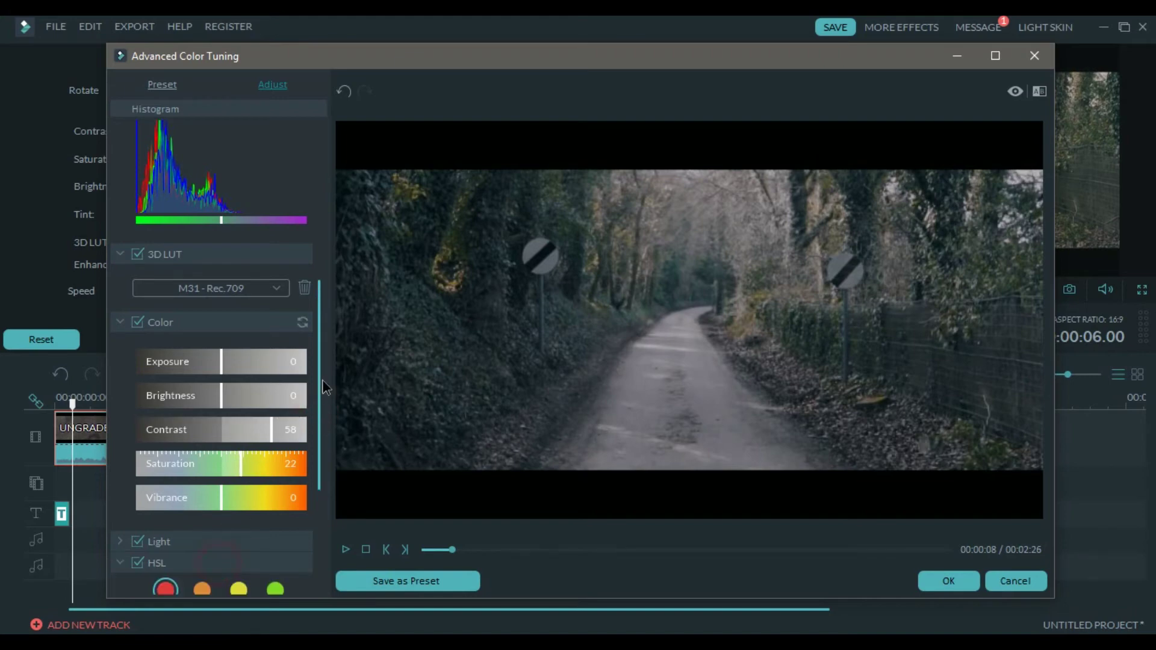
scroll(320, 500, "down", 3)
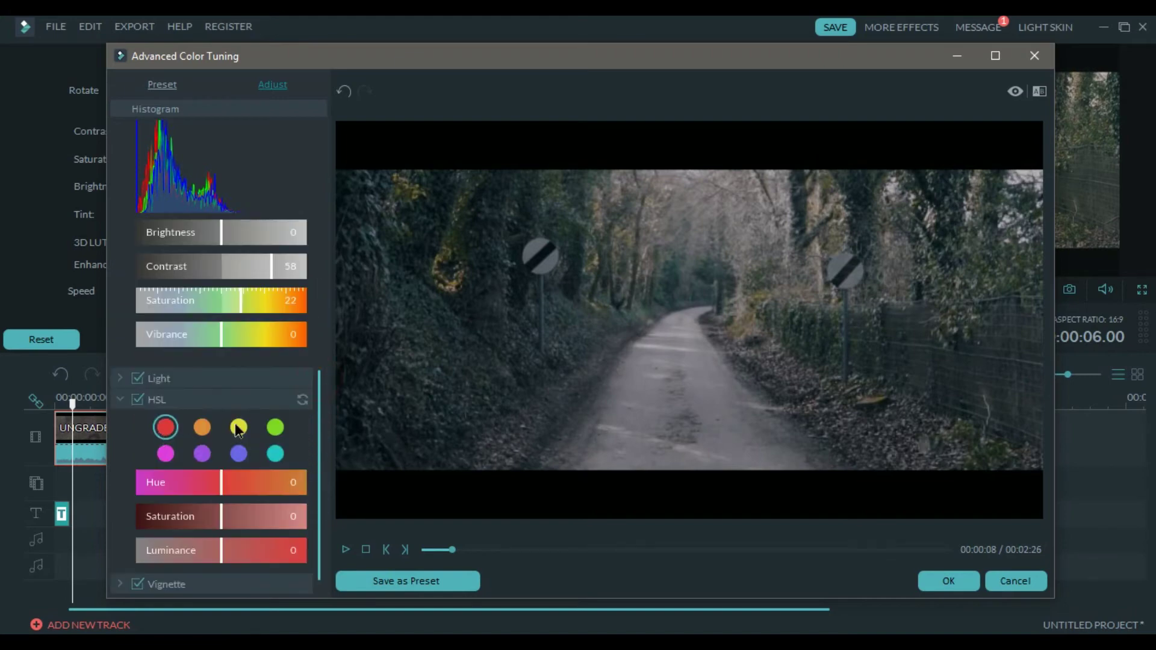
left_click(279, 429)
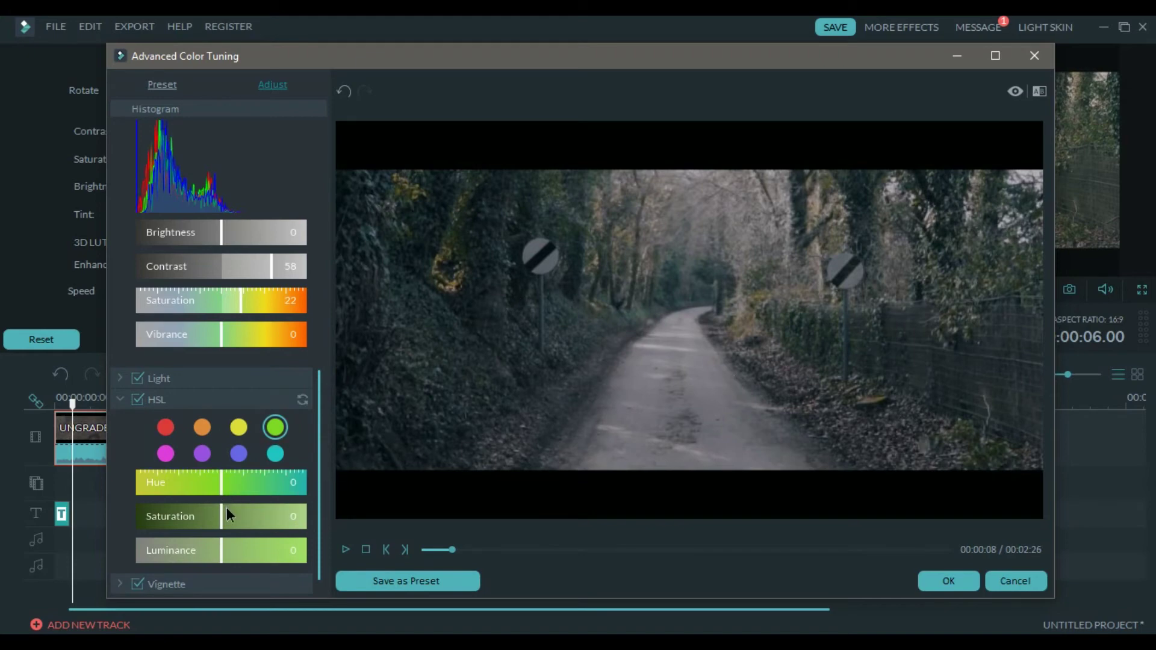
left_click_drag(223, 525, 210, 529)
left_click_drag(215, 490, 212, 491)
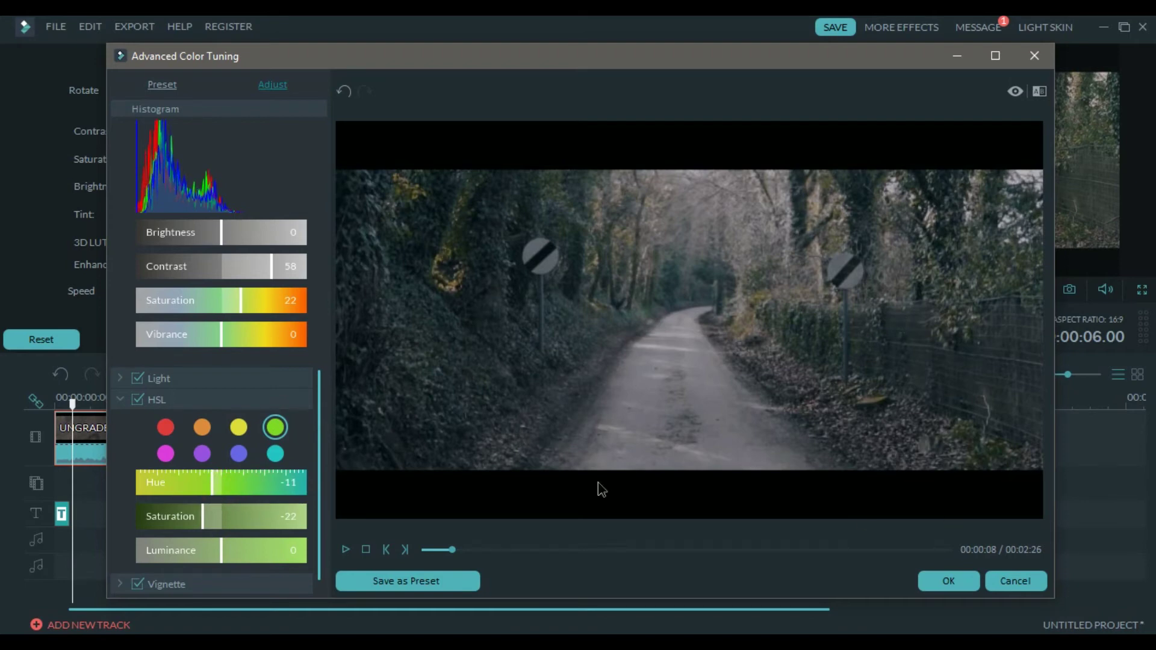
left_click(956, 581)
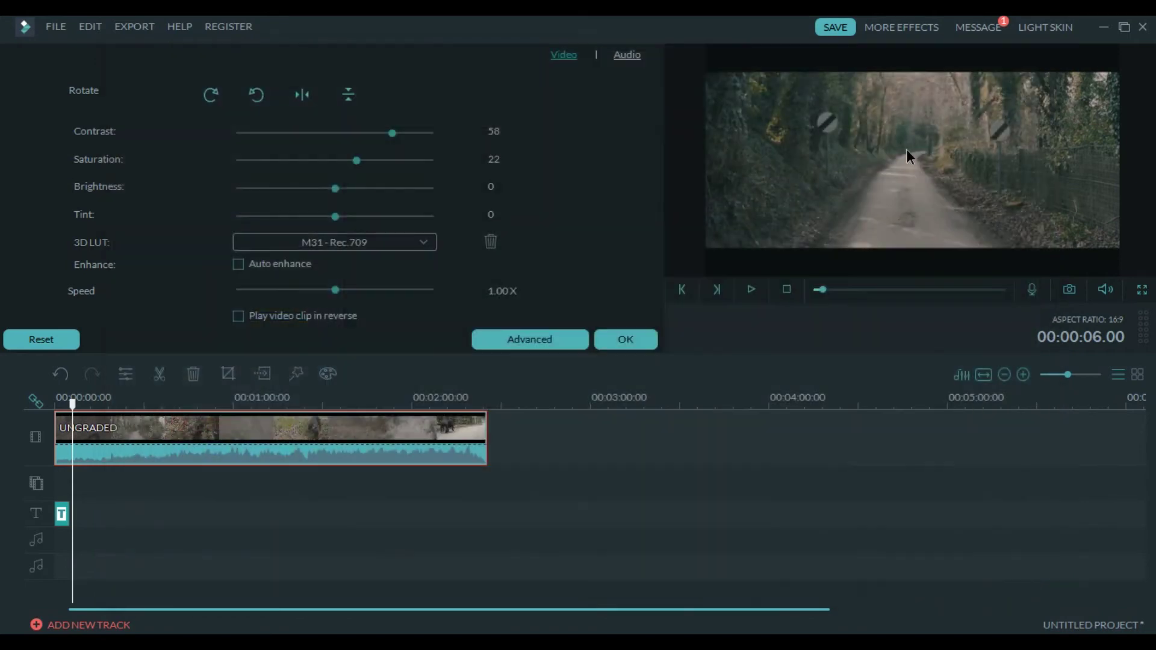
left_click(626, 339)
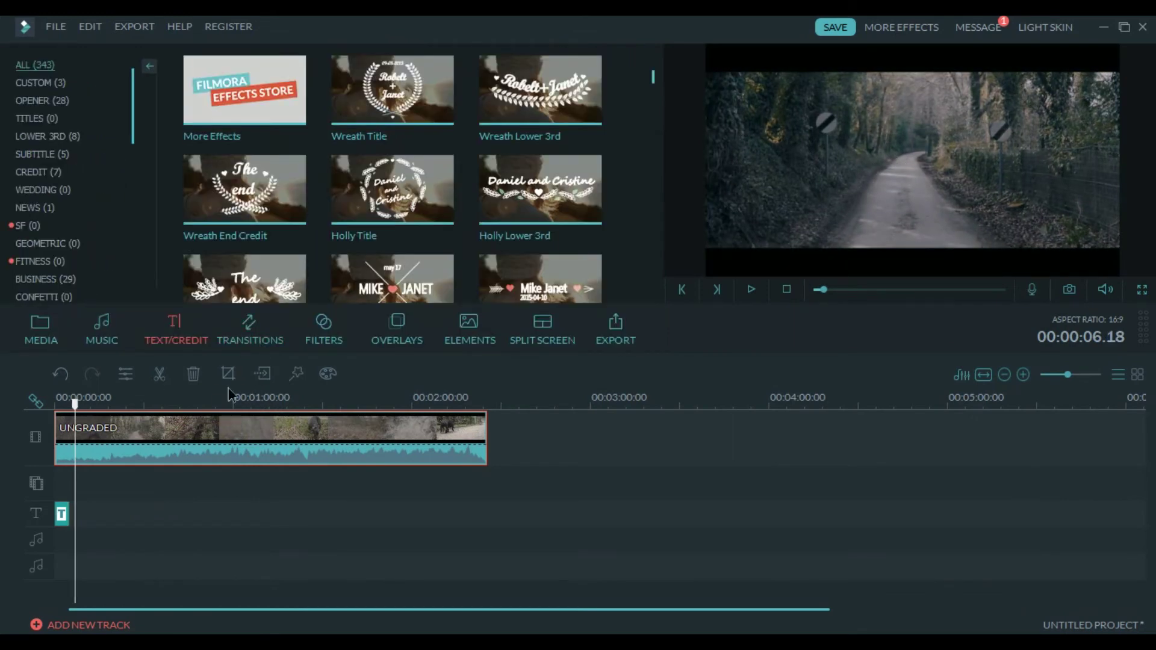
- Bring up the transitions library and browse to the Fancy category
left_click(141, 403)
left_click(249, 329)
left_click_drag(655, 79, 658, 88)
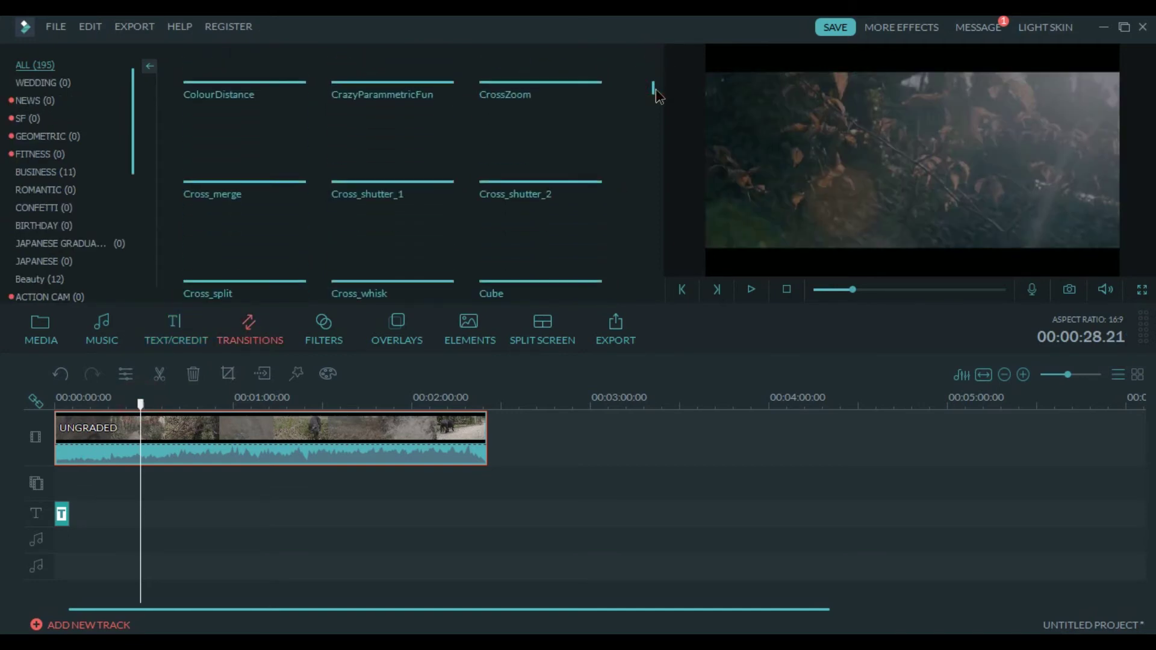
left_click_drag(655, 94, 658, 110)
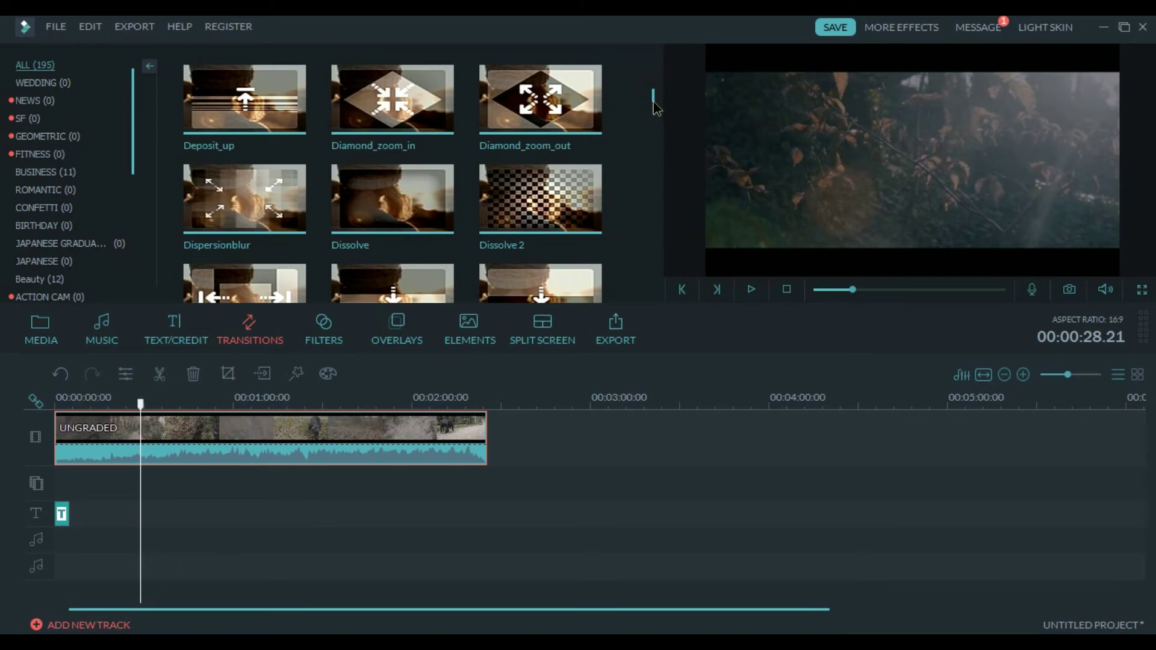
left_click_drag(657, 108, 655, 149)
left_click_drag(135, 134, 145, 263)
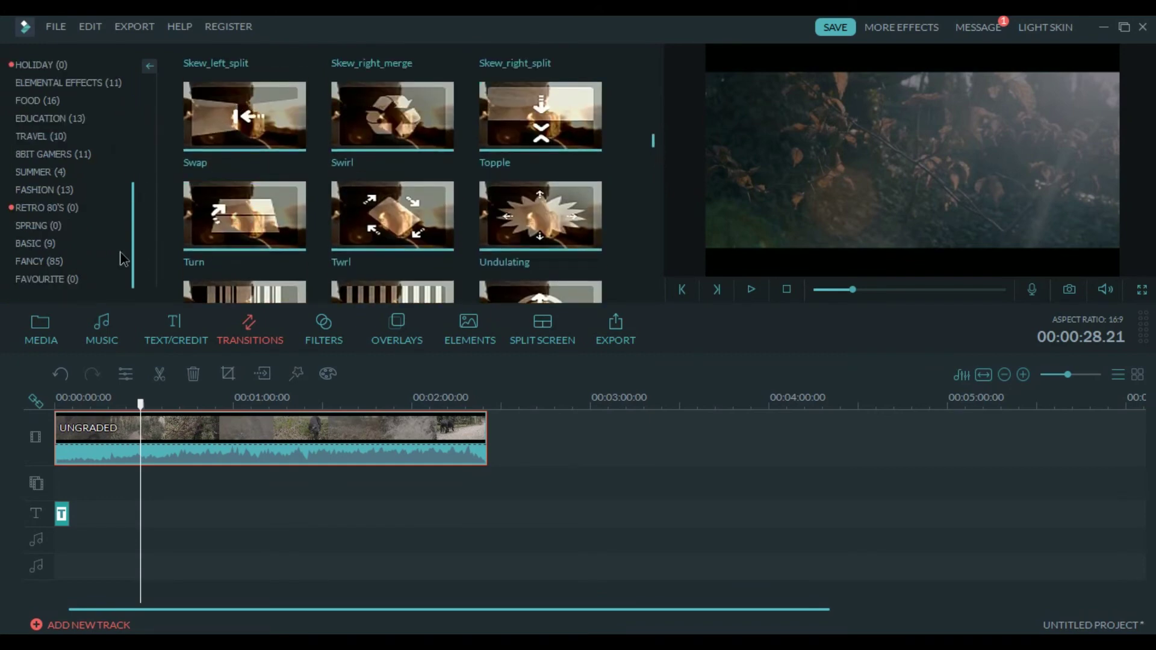
left_click(50, 258)
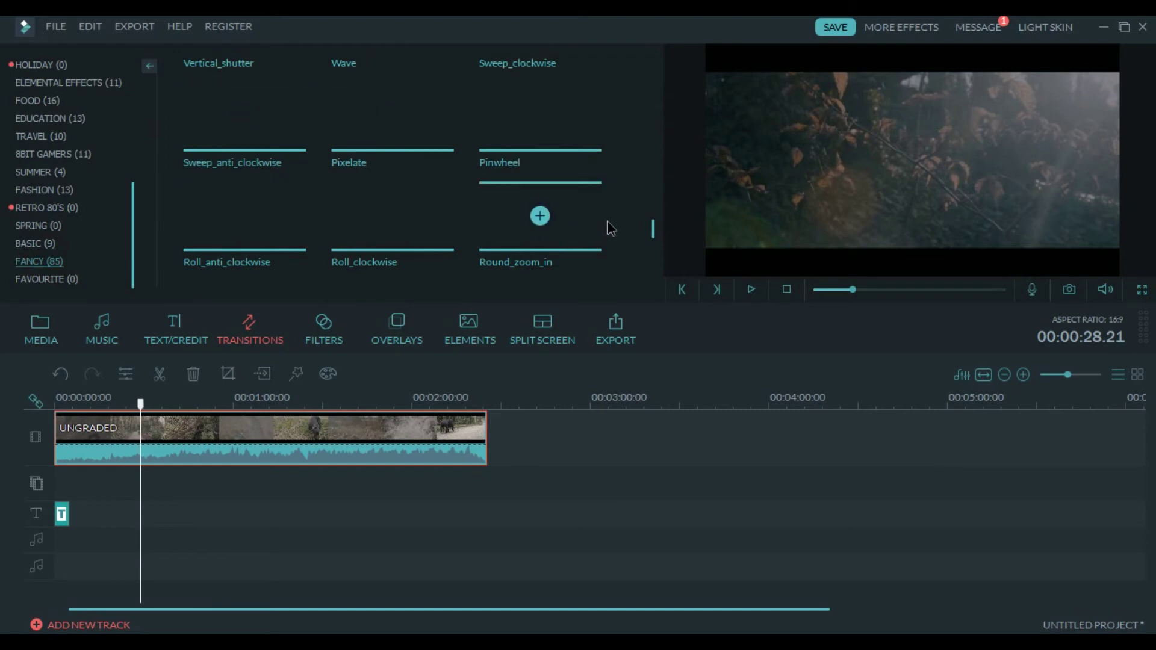
- Preview Skew_right_split and Swap, then select the road clip with the playhead near one minute
left_click_drag(653, 235, 662, 202)
left_click(388, 180)
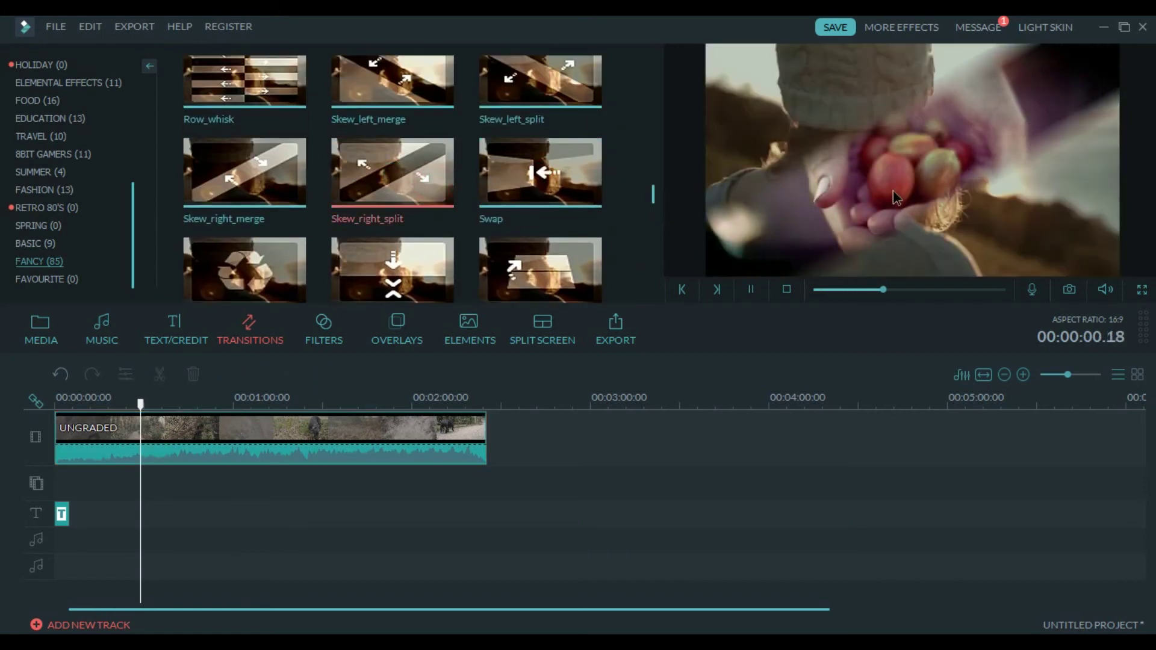
left_click(542, 175)
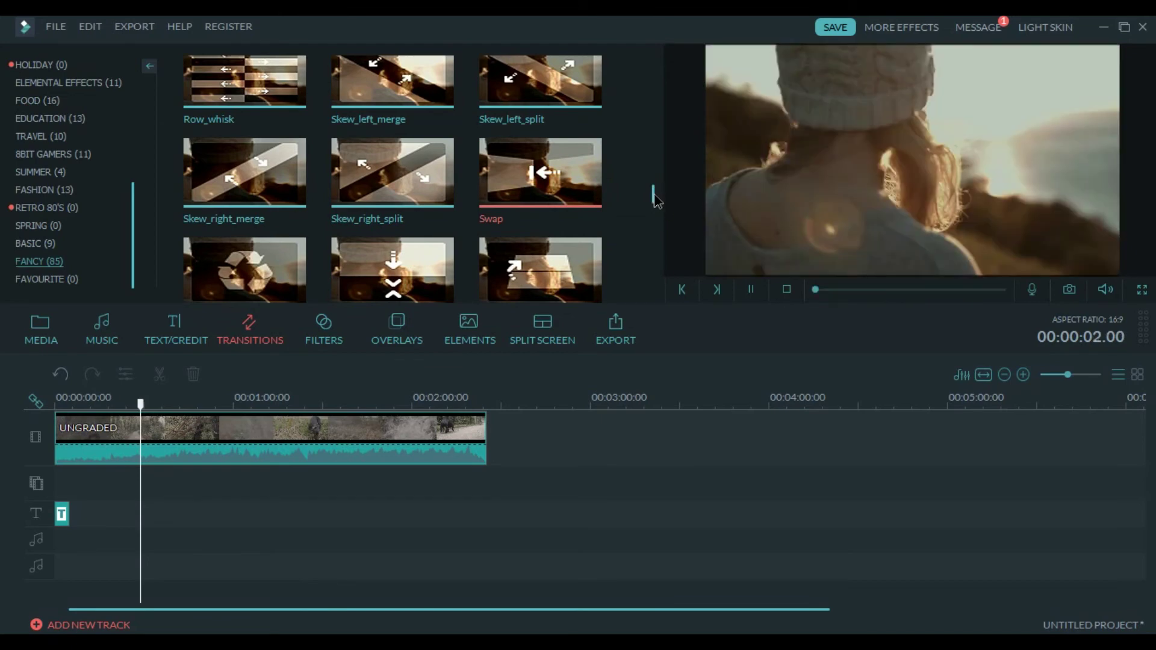
scroll(657, 200, "up", 3)
left_click(223, 450)
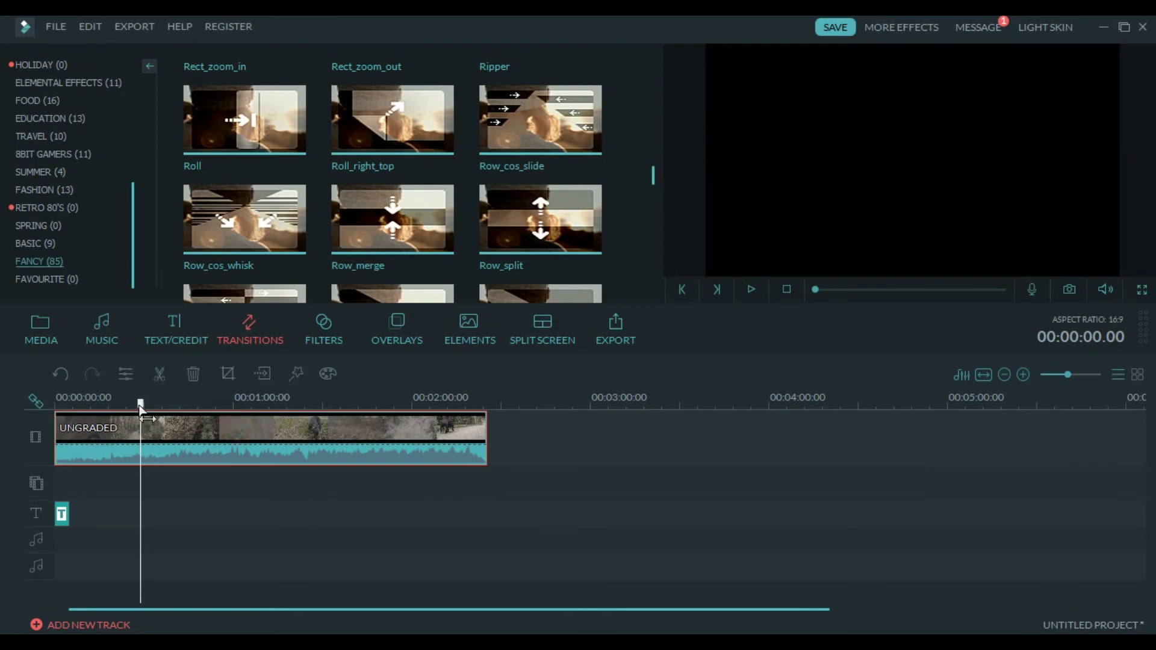
left_click_drag(140, 404, 254, 415)
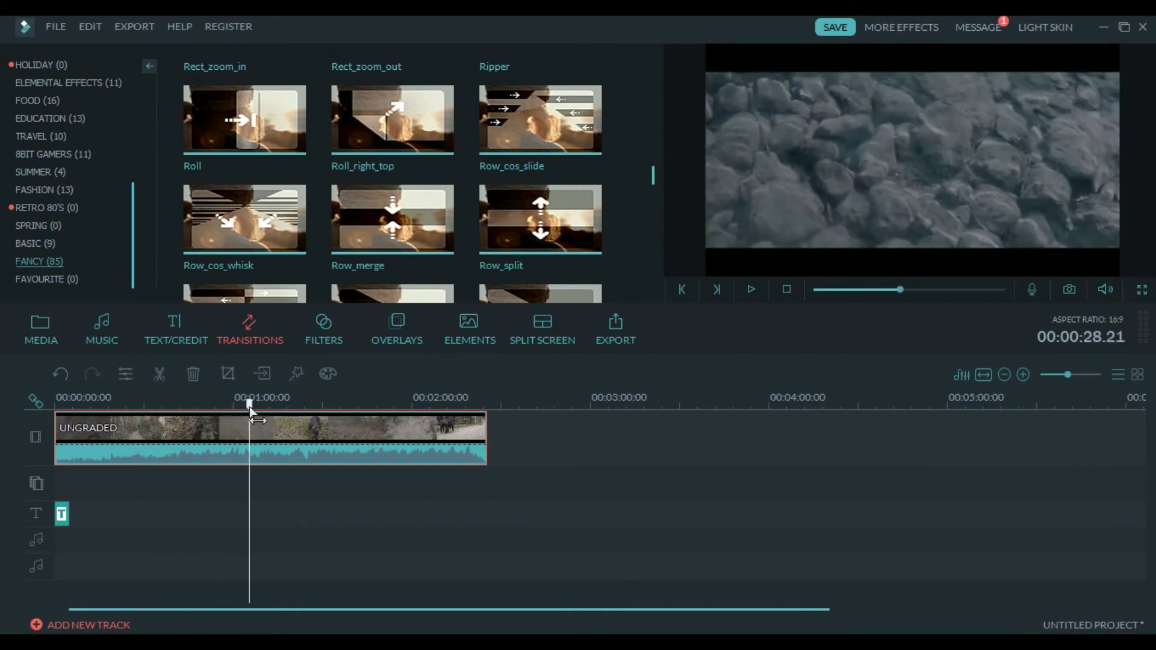
- Audition A_Quiet_Thought in the media library, then place it on the audio track near the project start
left_click(40, 328)
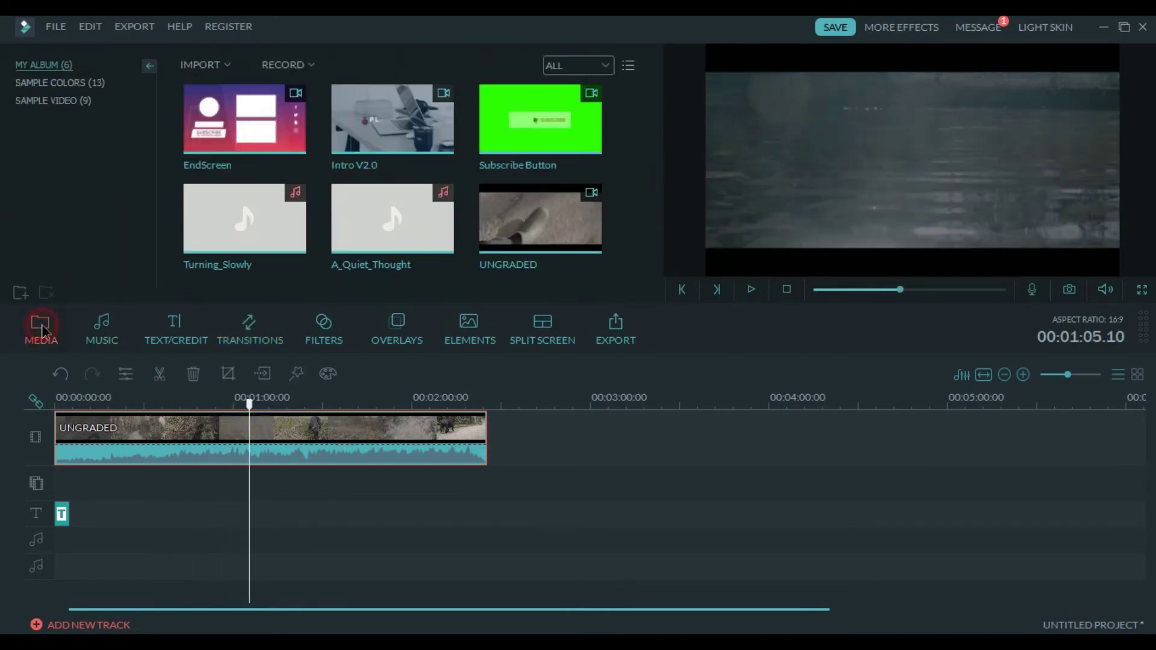
left_click(422, 236)
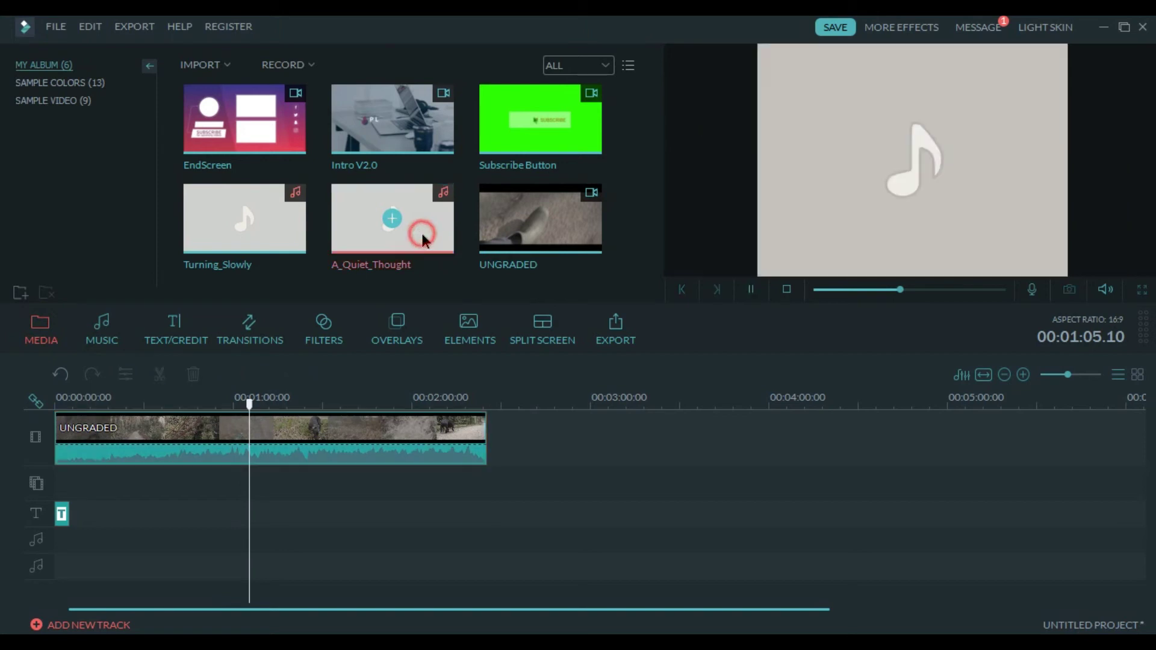
left_click(831, 290)
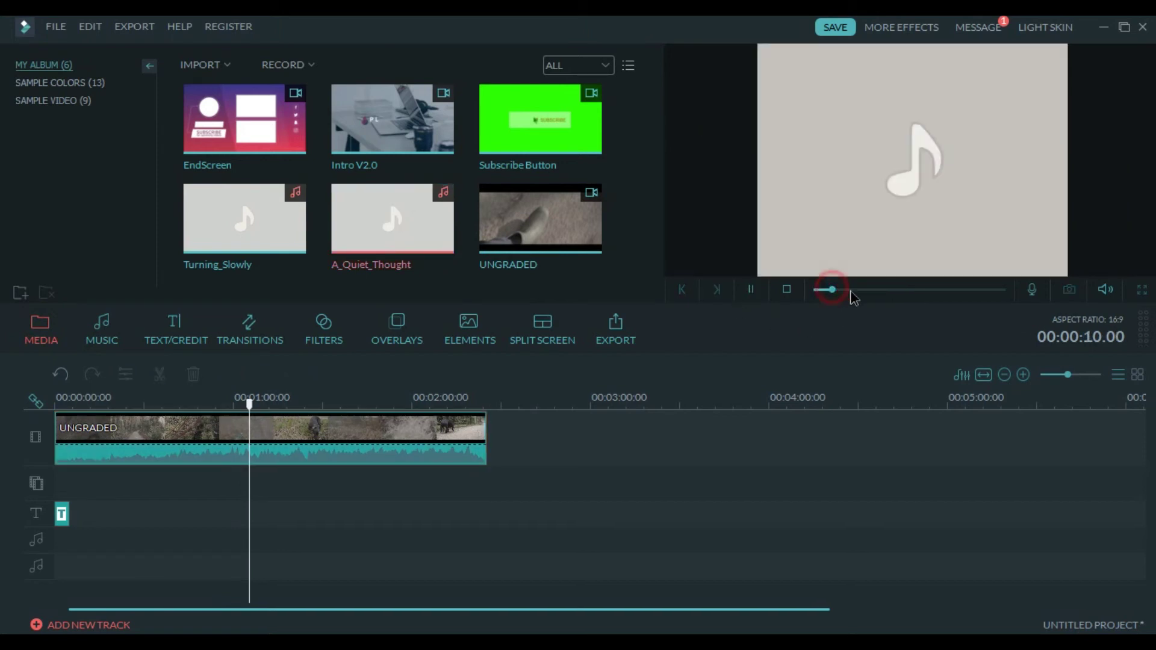
left_click(753, 291)
left_click_drag(431, 228, 73, 546)
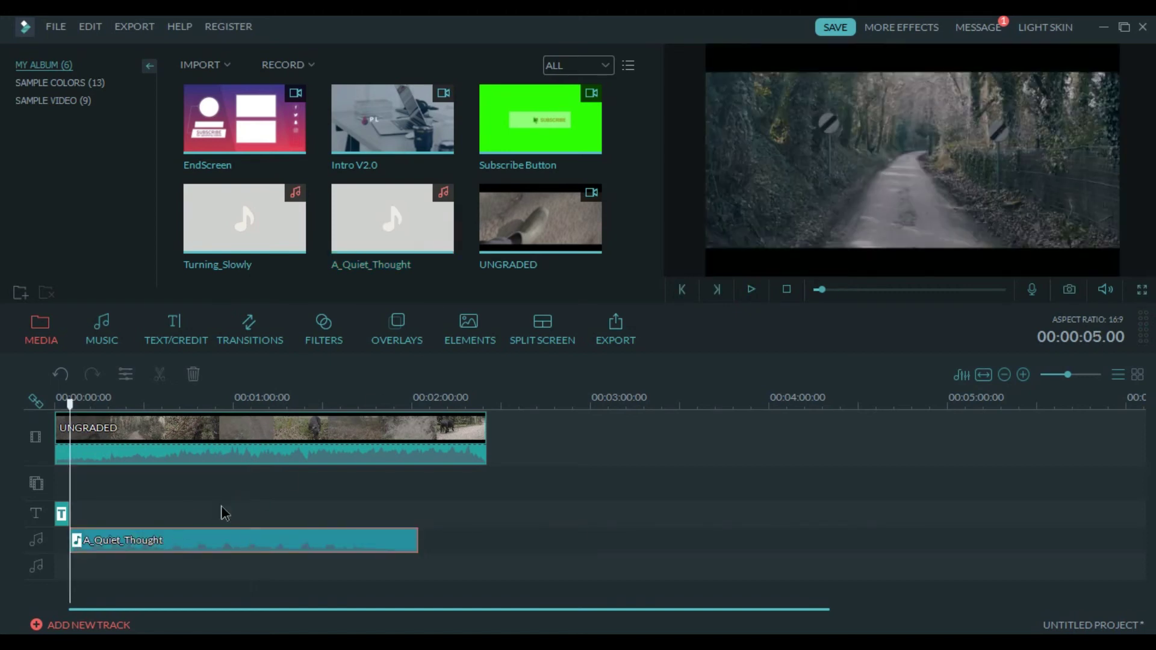
left_click(753, 293)
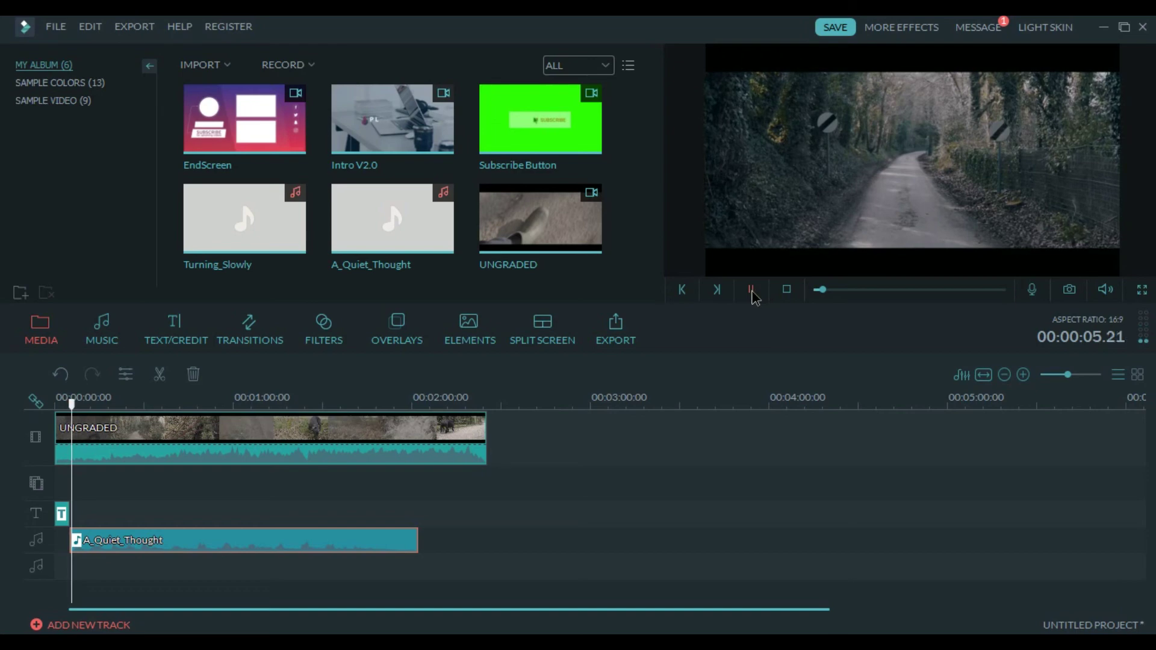
left_click(752, 292)
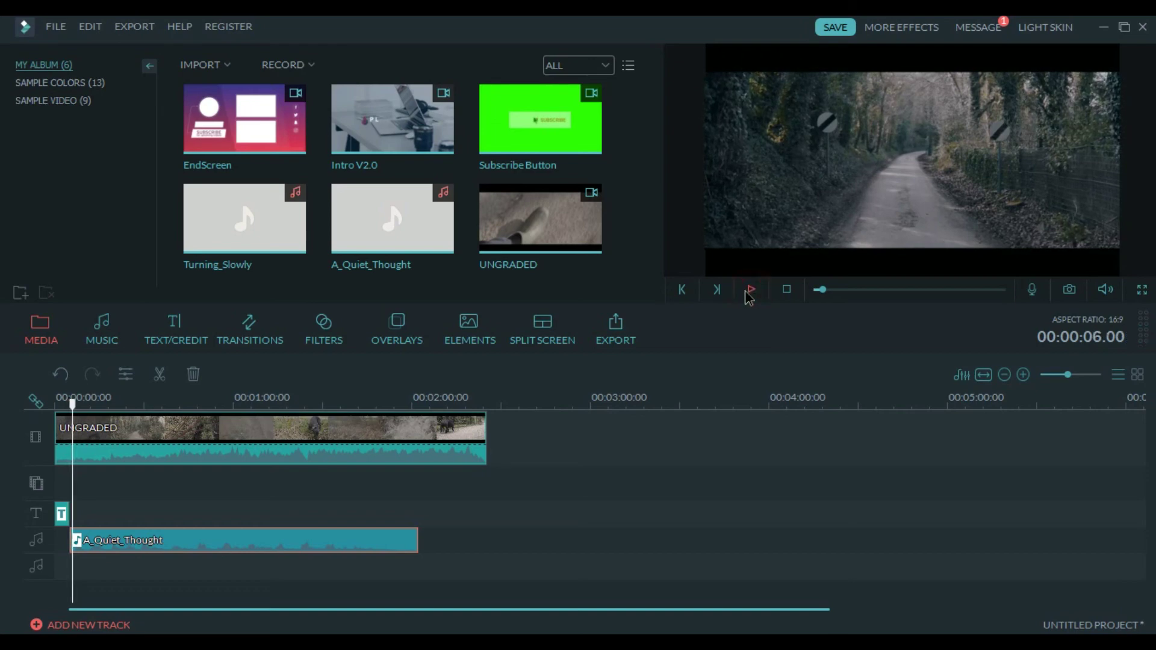
- Add the Basic Fade transition to the road clip's end and play the ending twice
left_click(263, 346)
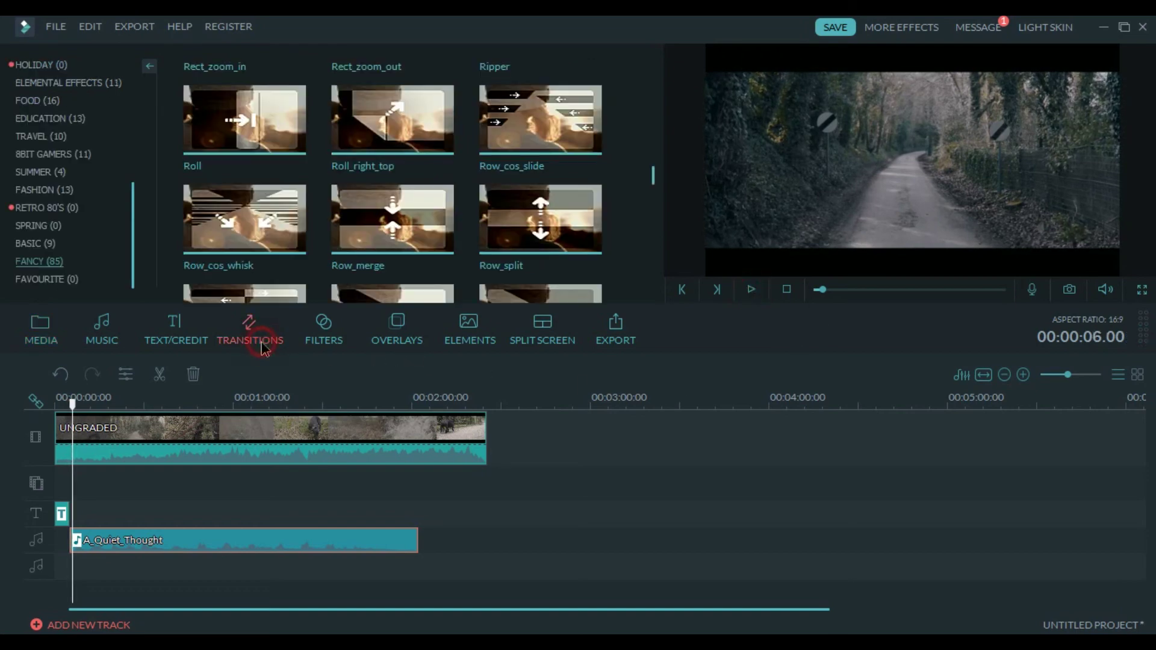
left_click(50, 245)
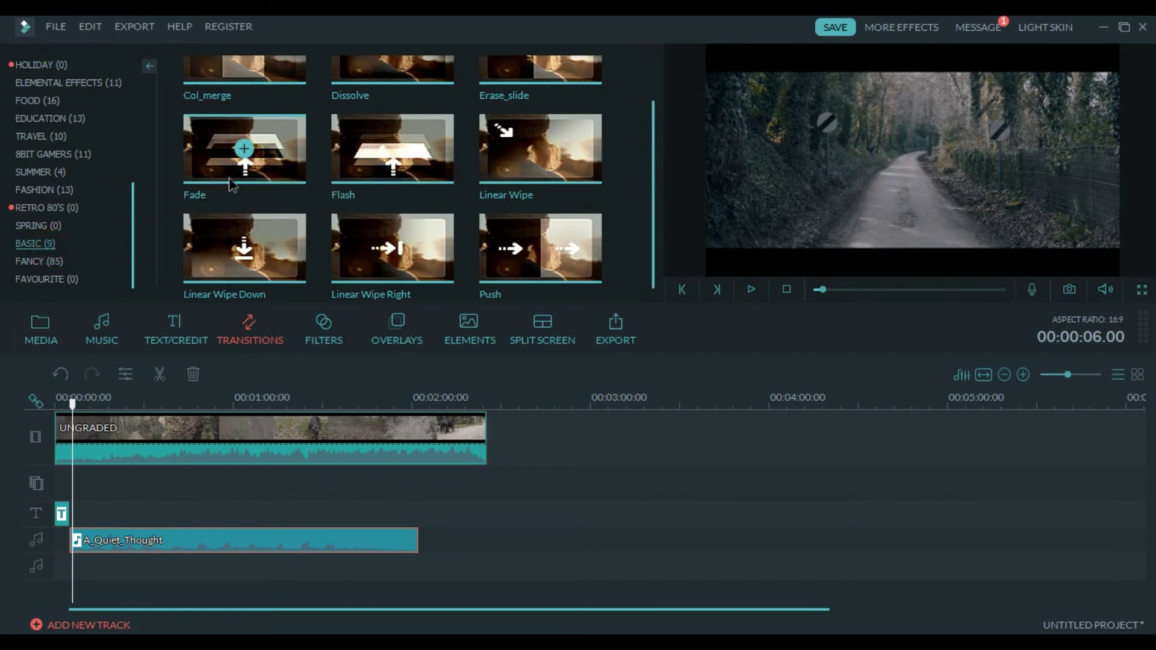
mouse_move(203, 172)
left_mouse_down()
mouse_move(498, 407)
mouse_move(490, 438)
left_mouse_up()
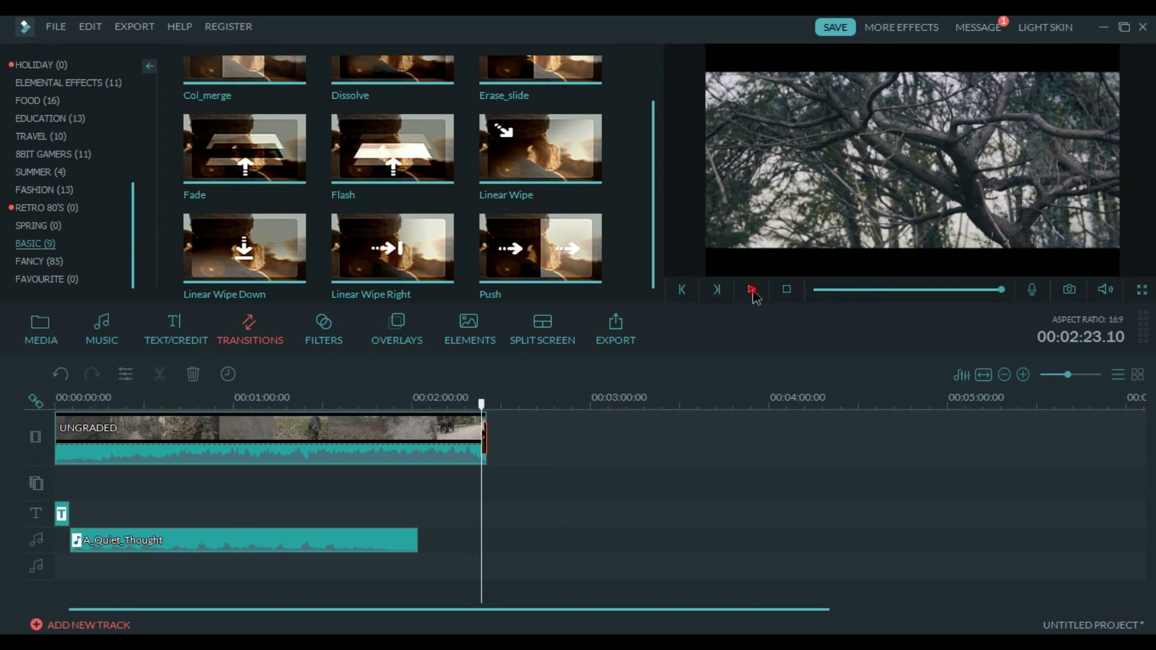
left_click(753, 290)
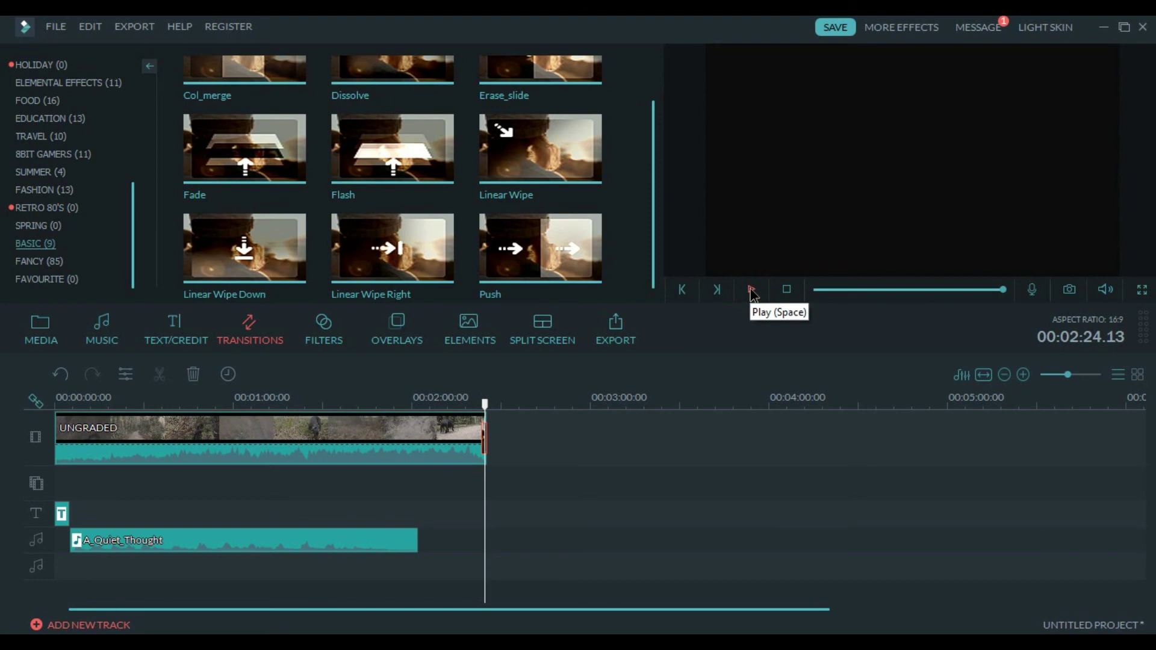
left_click(752, 292)
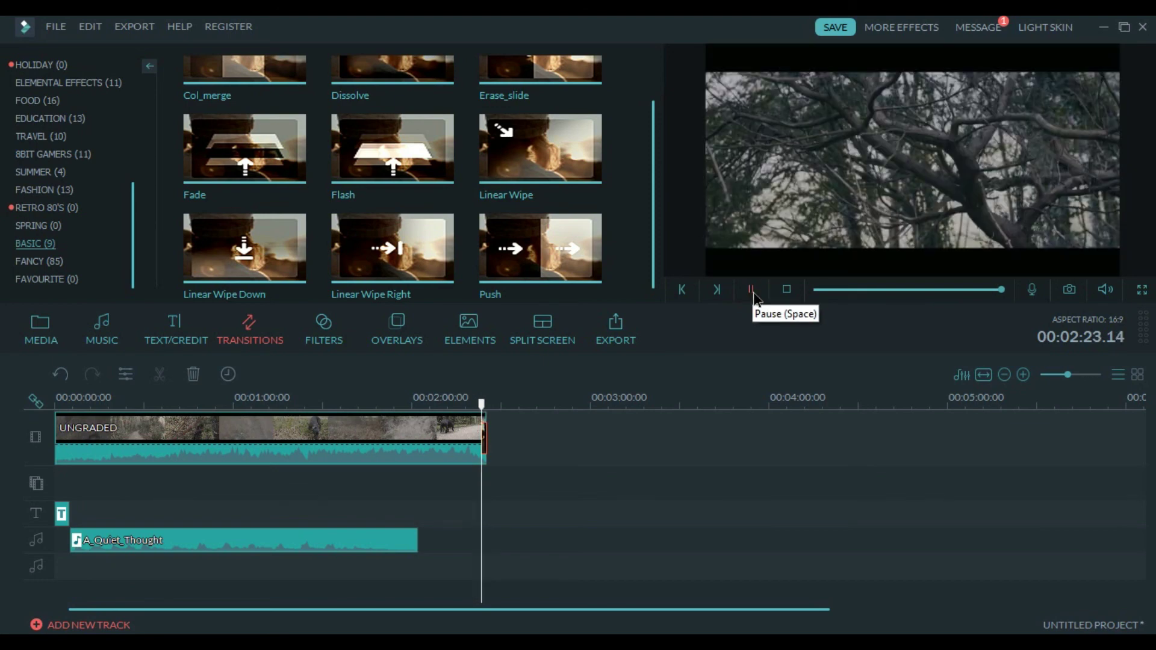